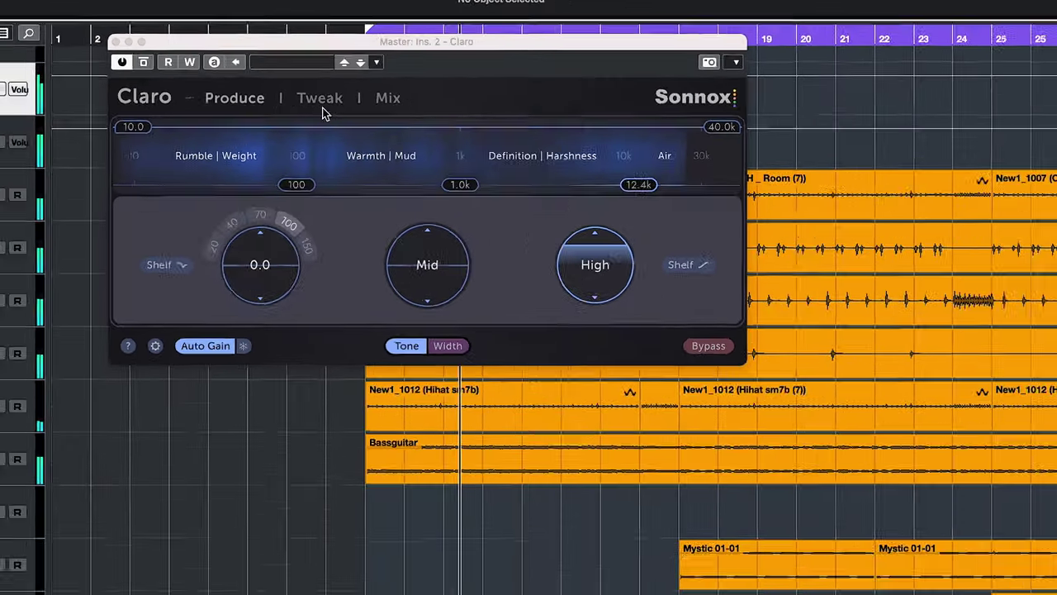
Cycle Claro through its Tweak, Mix and Produce views, finishing on the Tweak curve.
{"action": "left_click", "coordinate": [322, 100]}
{"action": "left_click", "coordinate": [361, 80]}
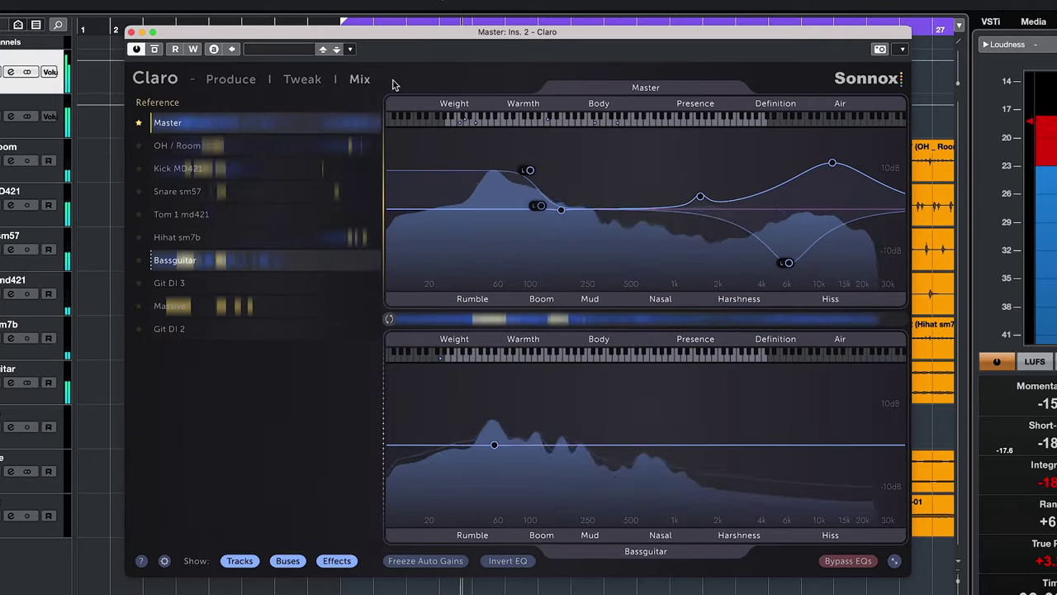
{"action": "left_click", "coordinate": [231, 79]}
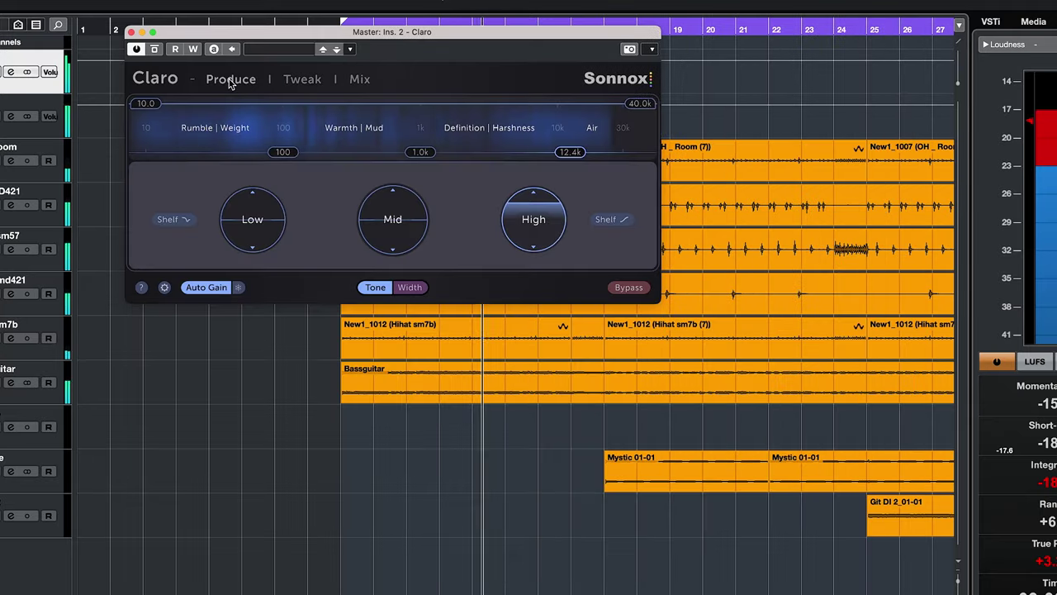
{"action": "left_click", "coordinate": [301, 82]}
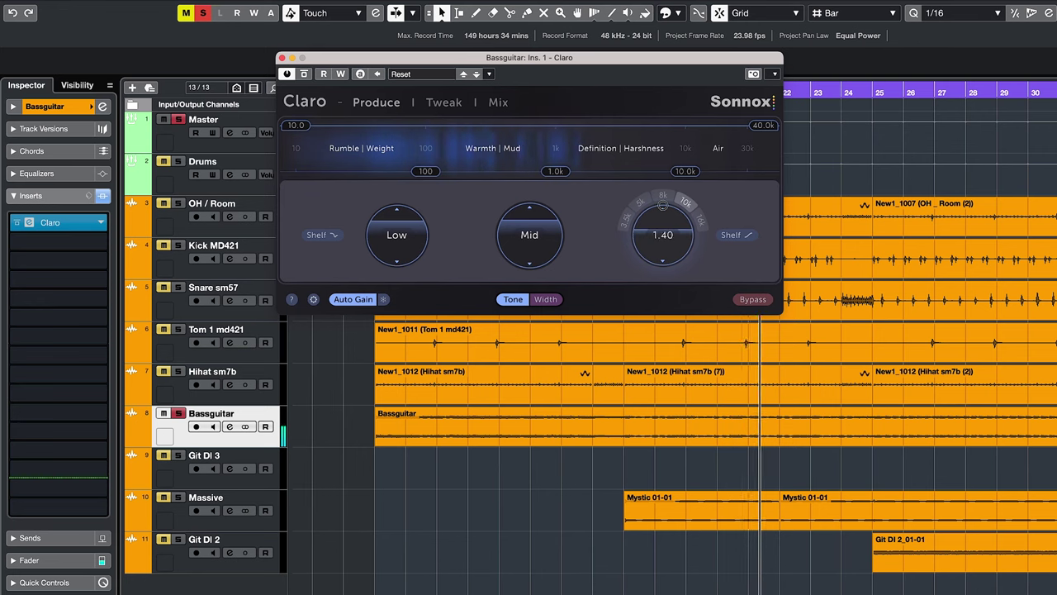
Unsolo Bassguitar, solo Git DI 2, and open its Claro in place of Bassguitar's window.
{"action": "left_click", "coordinate": [177, 413]}
{"action": "left_click", "coordinate": [264, 564]}
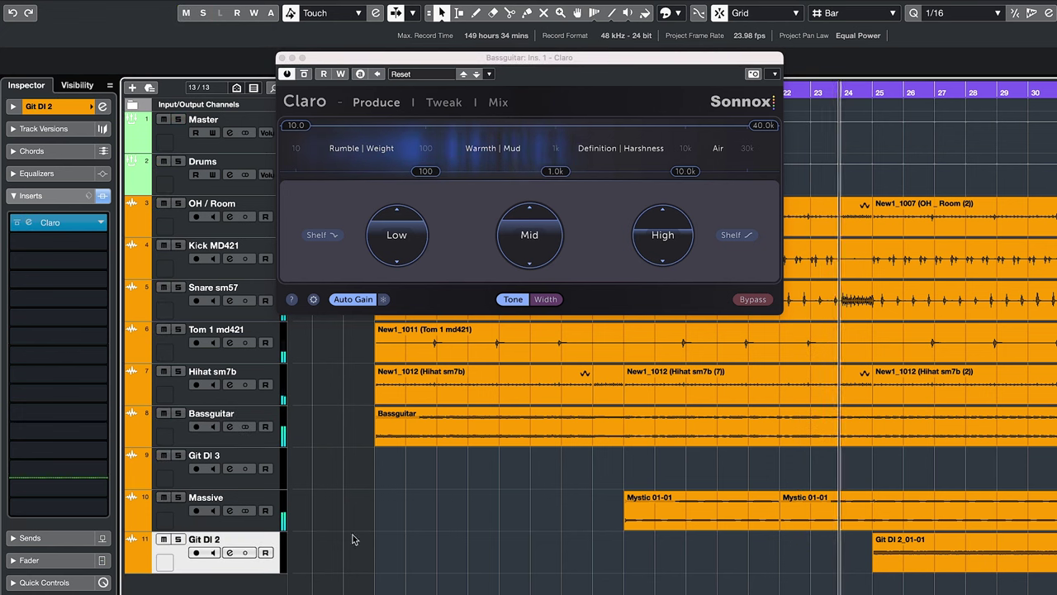
{"action": "left_click", "coordinate": [177, 538]}
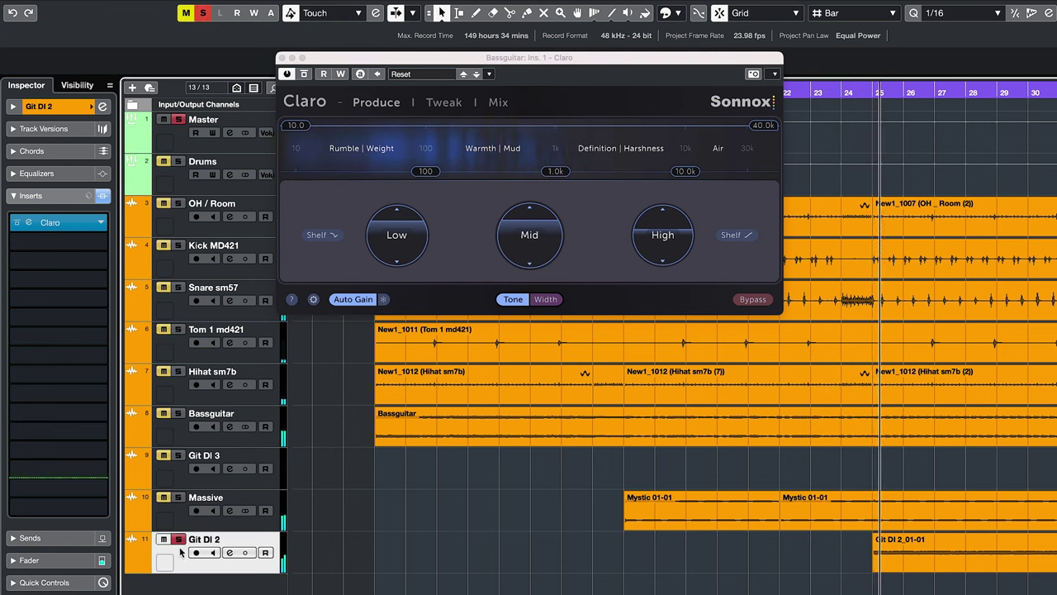
{"action": "left_click", "coordinate": [29, 223]}
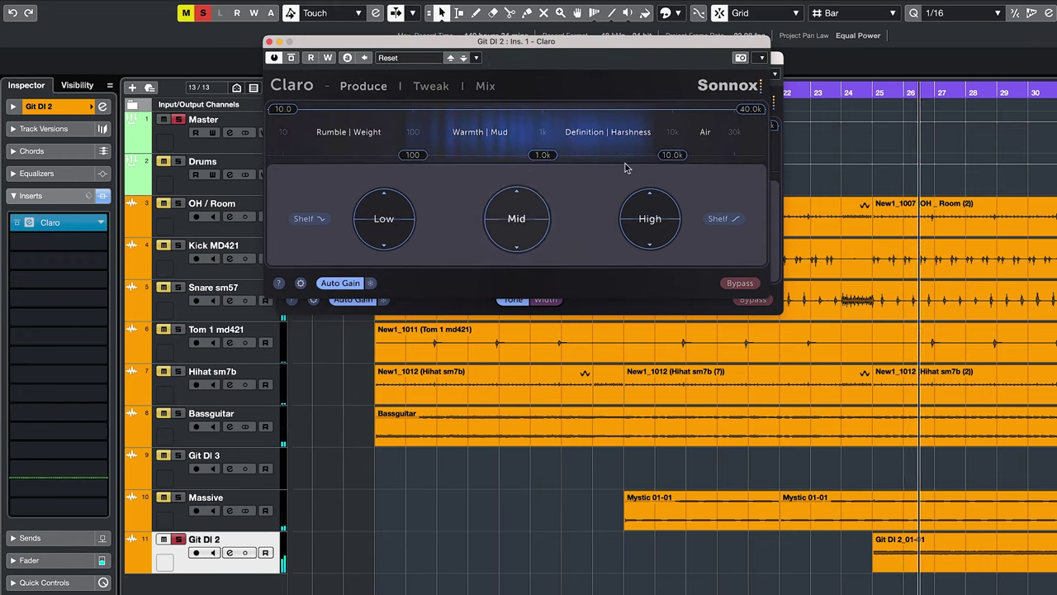
{"action": "left_click_drag", "start_coordinate": [645, 46], "coordinate": [715, 150]}
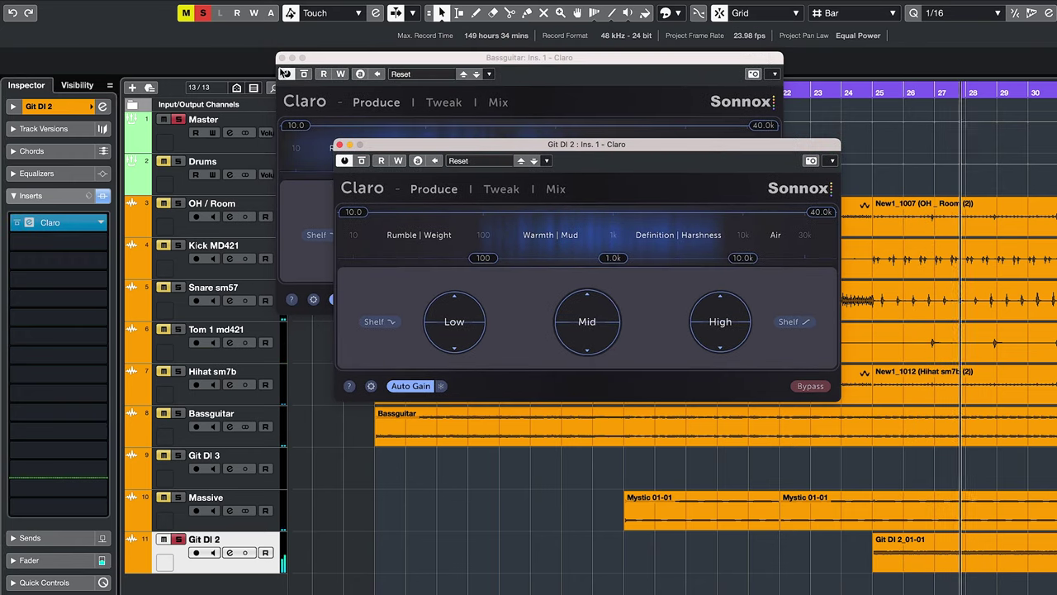
{"action": "left_click", "coordinate": [281, 58]}
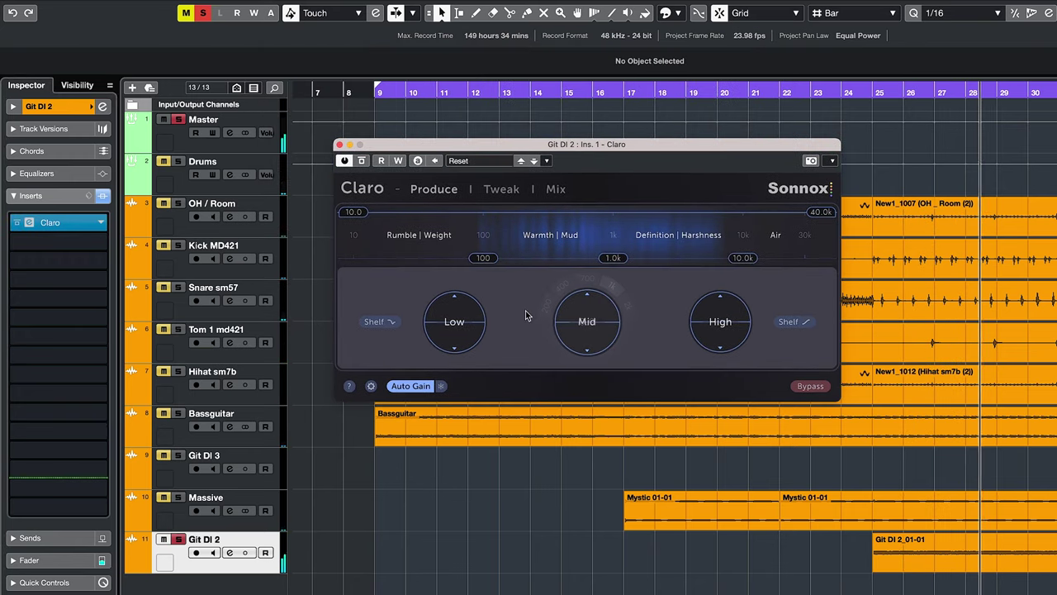
In Tweak, add a 3.2 dB bell near 236 Hz and a second bell near 3.5 kHz.
{"action": "left_click", "coordinate": [501, 189]}
{"action": "left_click_drag", "start_coordinate": [652, 146], "coordinate": [518, 71]}
{"action": "left_click_drag", "start_coordinate": [532, 356], "coordinate": [484, 318]}
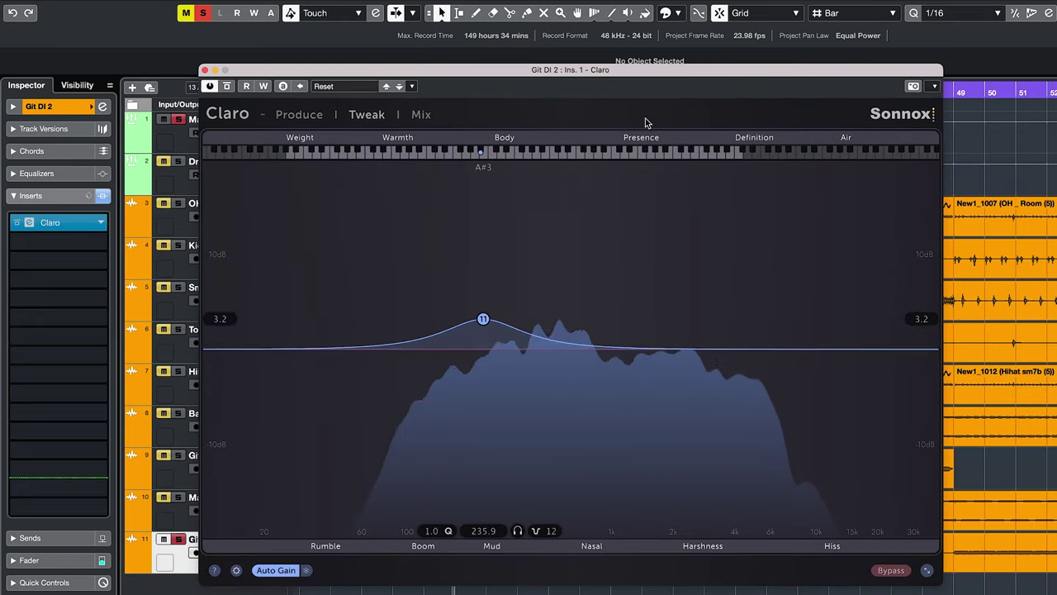
{"action": "left_click_drag", "start_coordinate": [645, 70], "coordinate": [504, 64]}
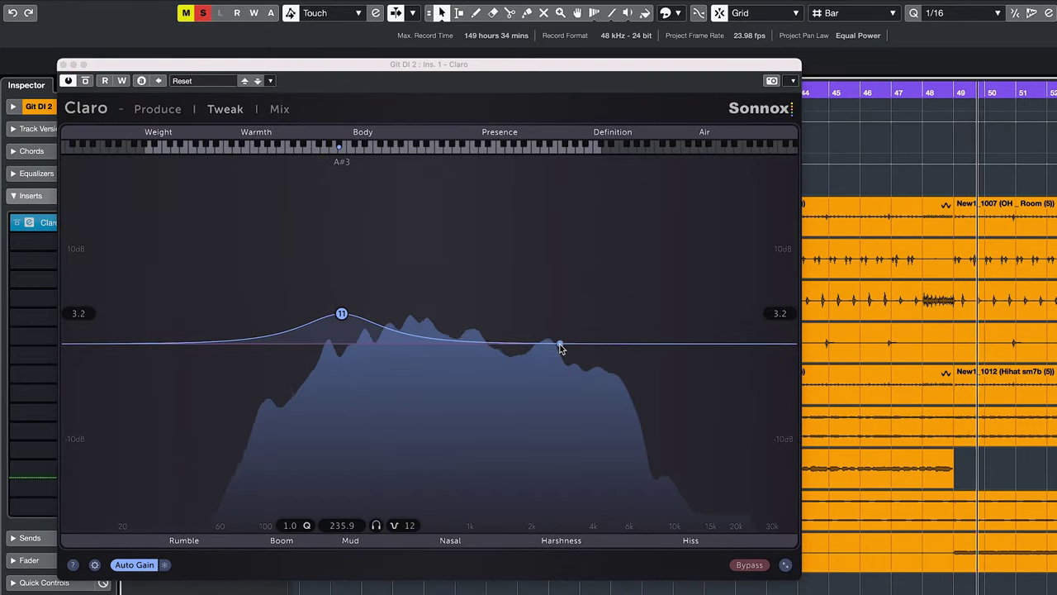
{"action": "left_click_drag", "start_coordinate": [561, 348], "coordinate": [572, 319]}
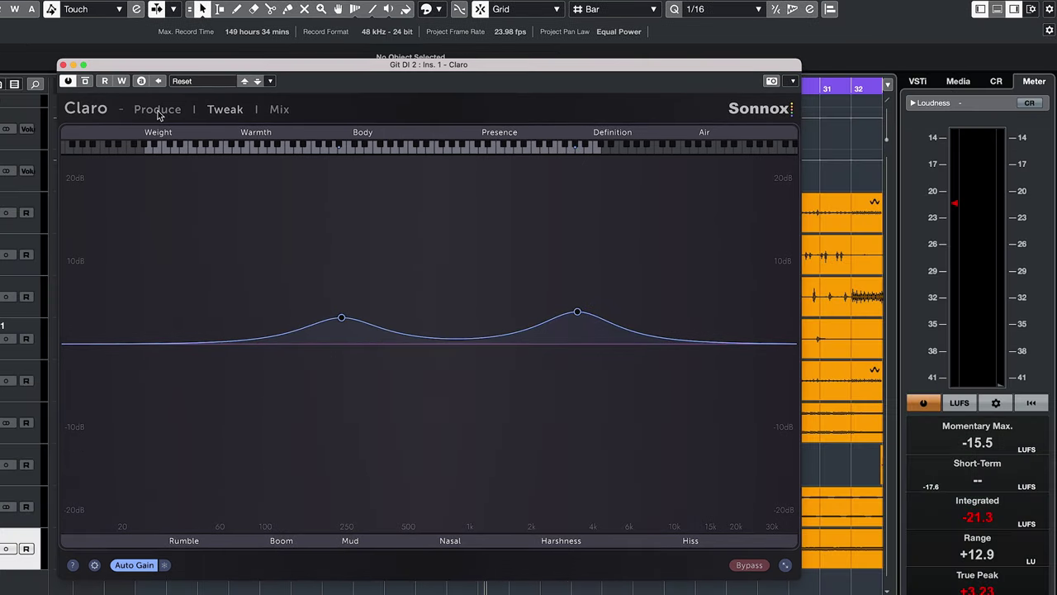
{"action": "left_click", "coordinate": [158, 110]}
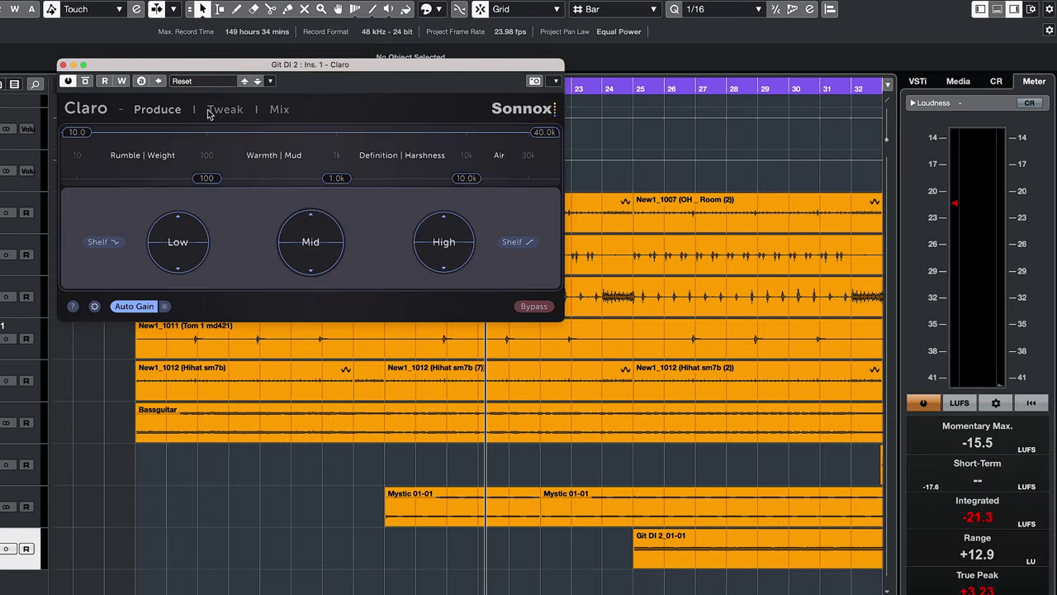
Switch the Claro to its Tweak curve view.
{"action": "left_click", "coordinate": [225, 110]}
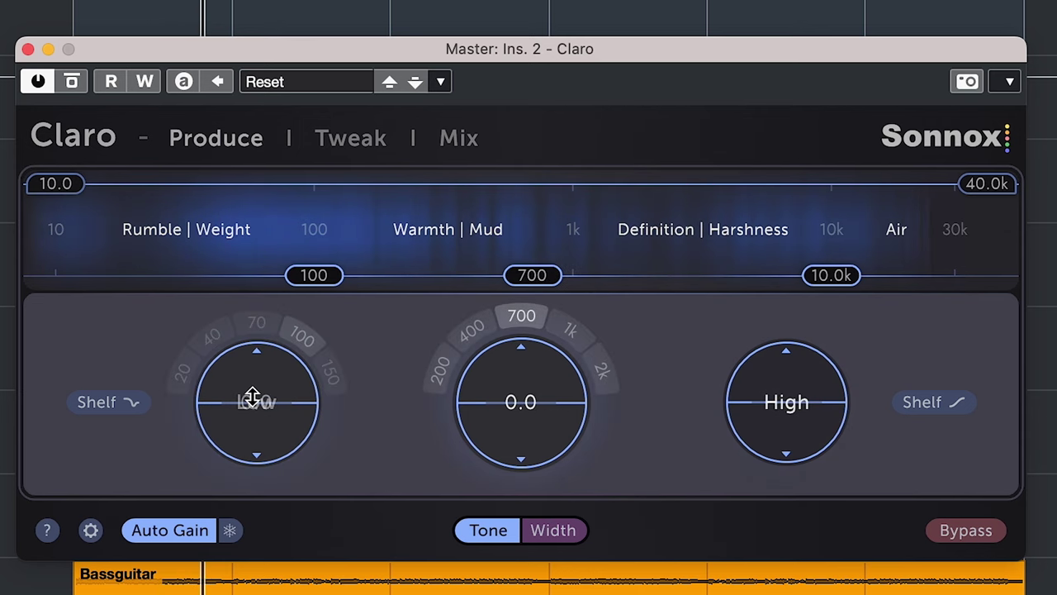
Set the Master Claro band frequencies, lowering Low and settling Mid at 438 Hz.
{"action": "left_click", "coordinate": [216, 339]}
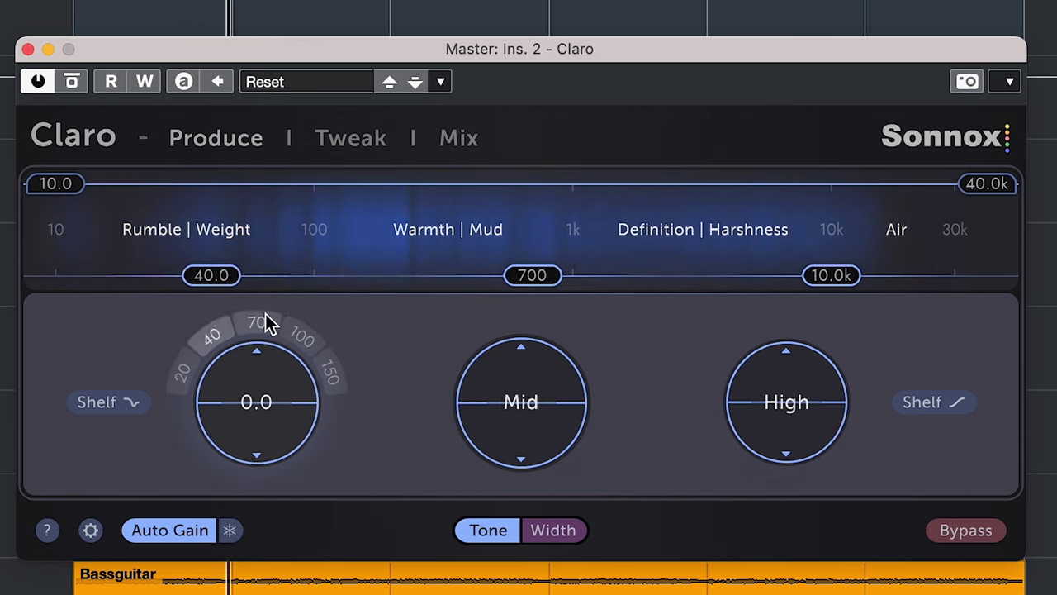
{"action": "left_click", "coordinate": [263, 324]}
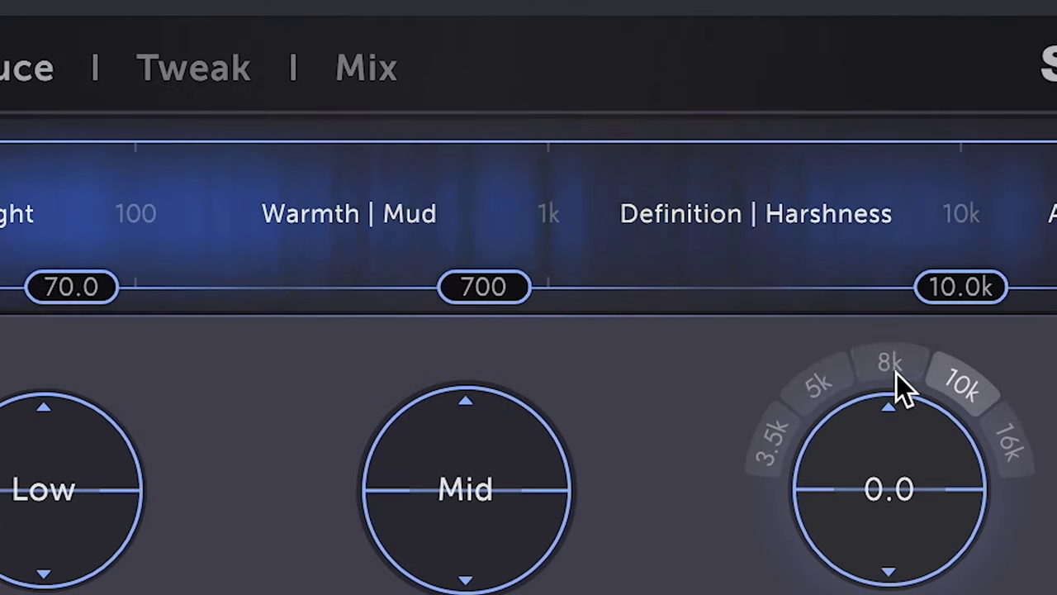
{"action": "left_click", "coordinate": [825, 342]}
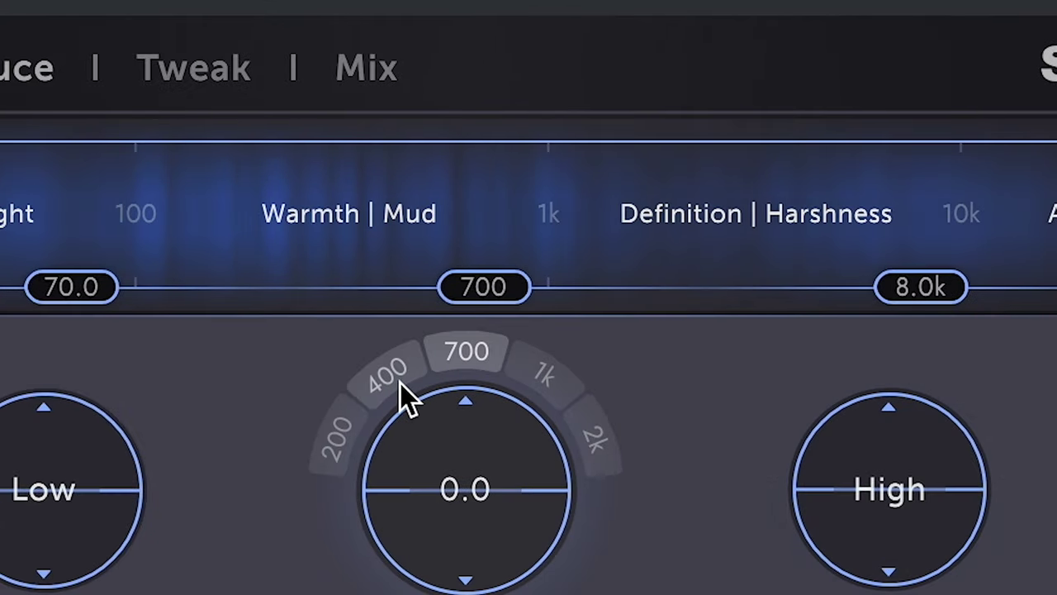
{"action": "left_click", "coordinate": [399, 375]}
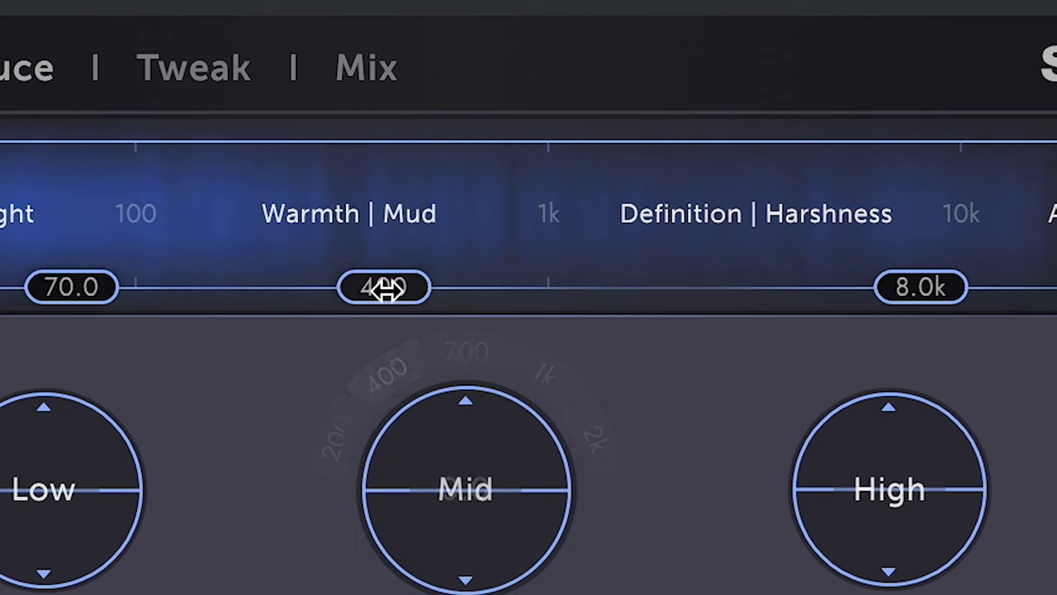
{"action": "mouse_move", "coordinate": [385, 288]}
{"action": "left_mouse_down"}
{"action": "mouse_move", "coordinate": [418, 288]}
{"action": "mouse_move", "coordinate": [403, 295]}
{"action": "left_mouse_up"}
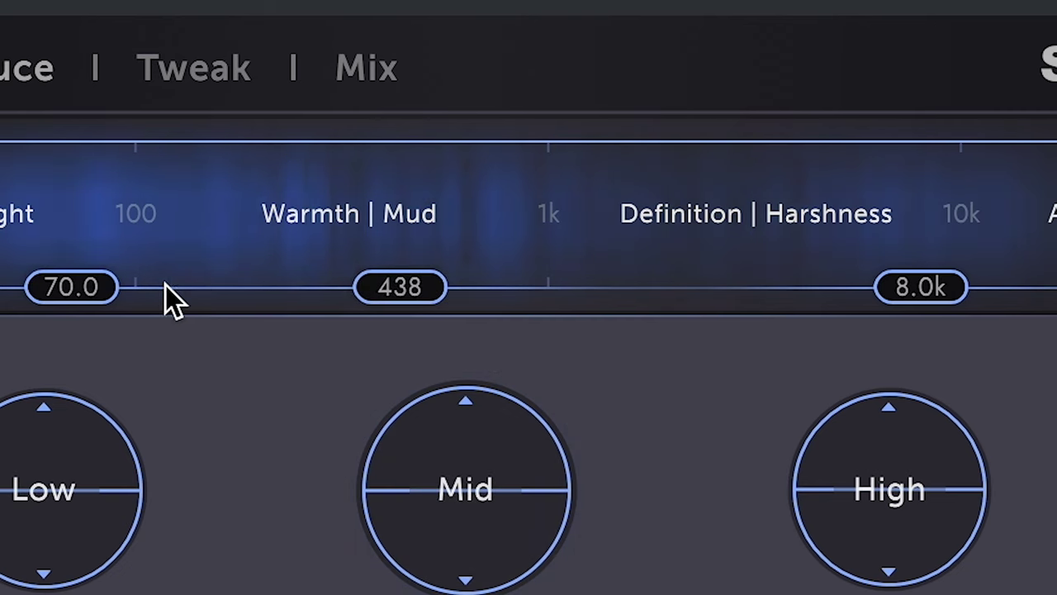
{"action": "left_click_drag", "start_coordinate": [106, 286], "coordinate": [76, 289]}
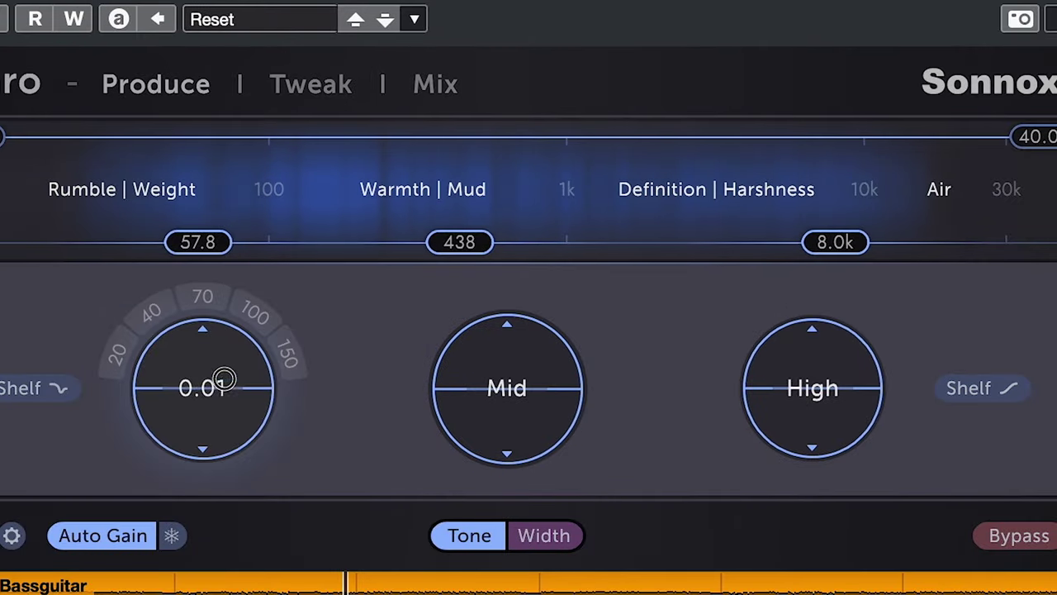
Dial in a gentle Low band boost and return High to 10k, then view the curve.
{"action": "left_click_drag", "start_coordinate": [224, 379], "coordinate": [233, 248]}
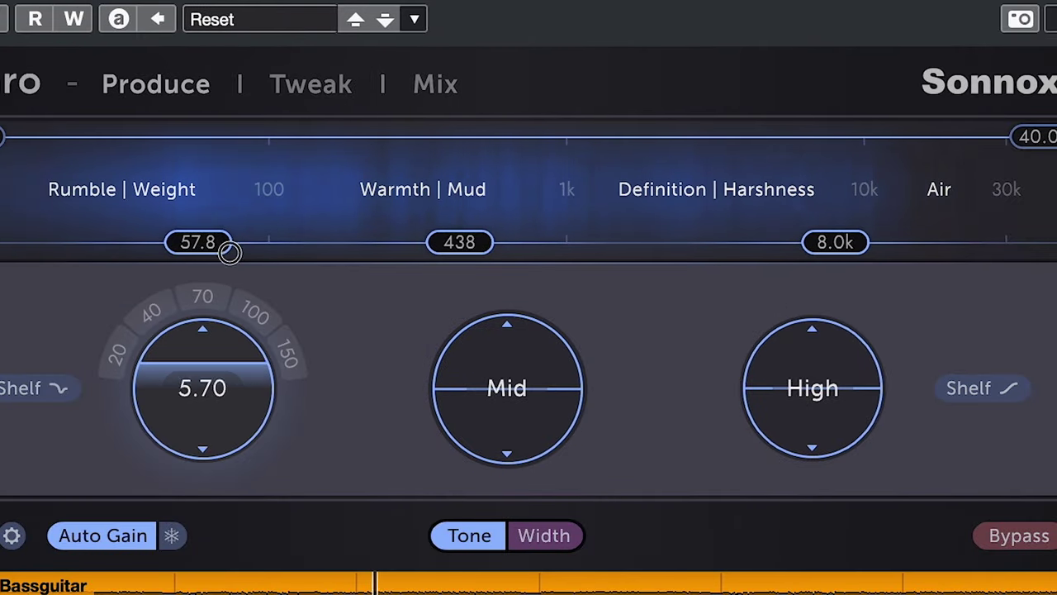
{"action": "left_click_drag", "start_coordinate": [224, 335], "coordinate": [224, 343]}
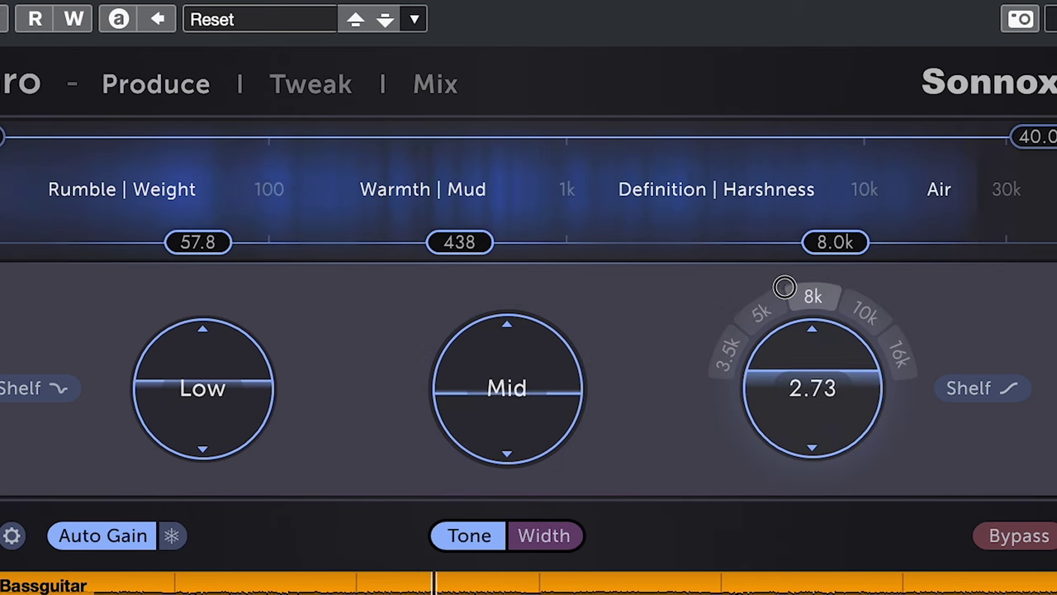
{"action": "left_click", "coordinate": [865, 326]}
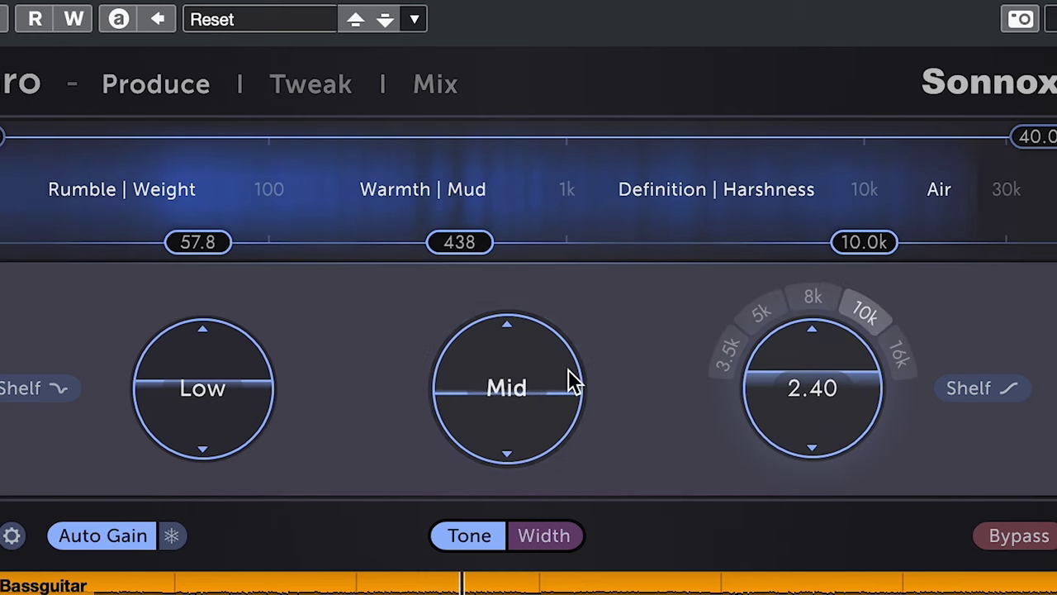
{"action": "left_click_drag", "start_coordinate": [228, 387], "coordinate": [237, 357]}
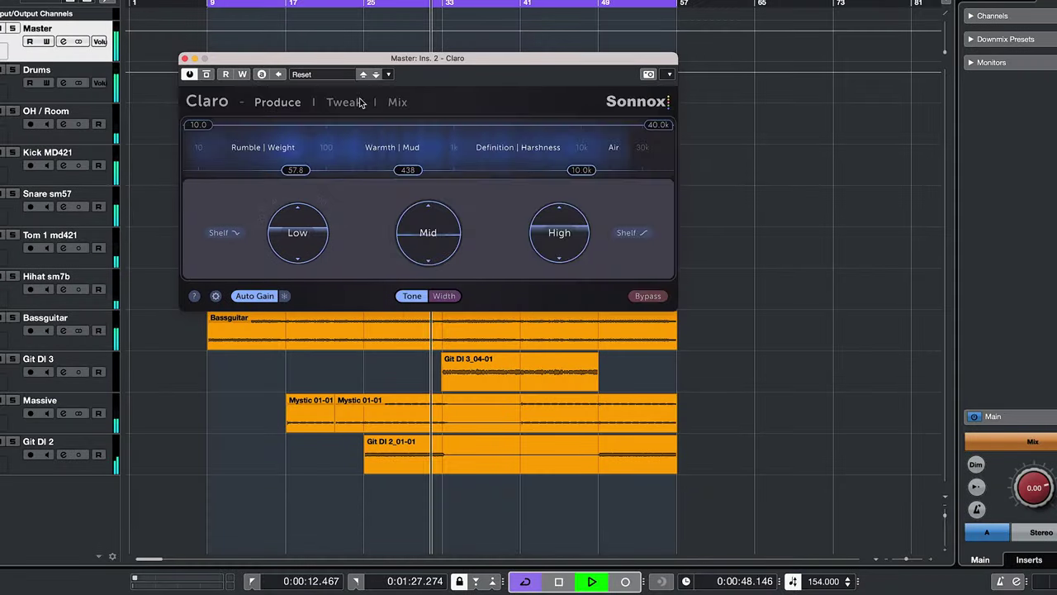
{"action": "left_click", "coordinate": [343, 95]}
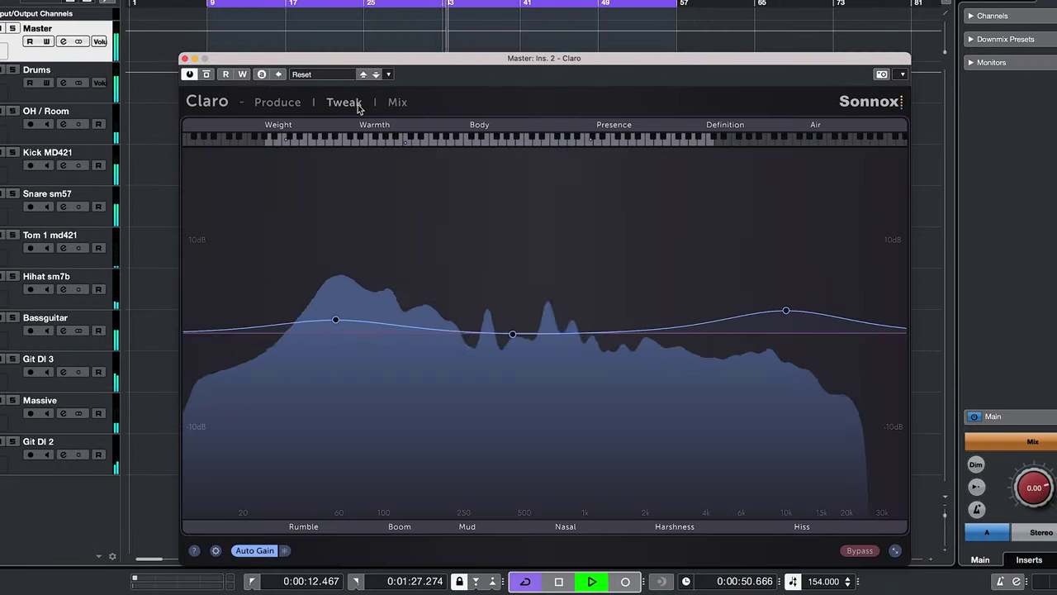
Back in Produce, move Low to 55.5 Hz, Mid to 490 Hz and High to about 8k.
{"action": "left_click", "coordinate": [289, 108]}
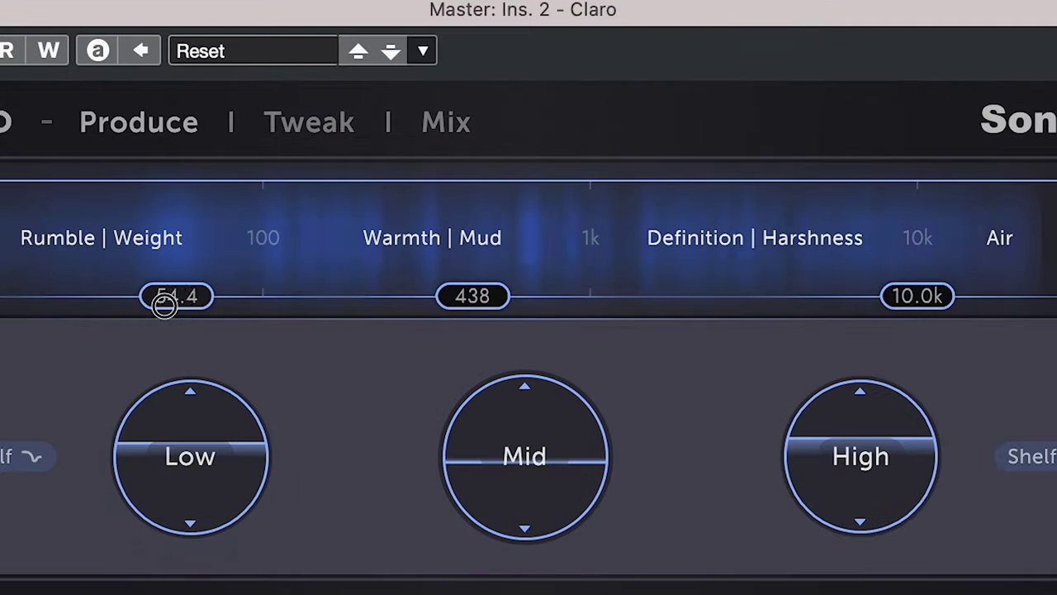
{"action": "left_click_drag", "start_coordinate": [165, 305], "coordinate": [167, 303]}
{"action": "left_click_drag", "start_coordinate": [463, 296], "coordinate": [479, 297]}
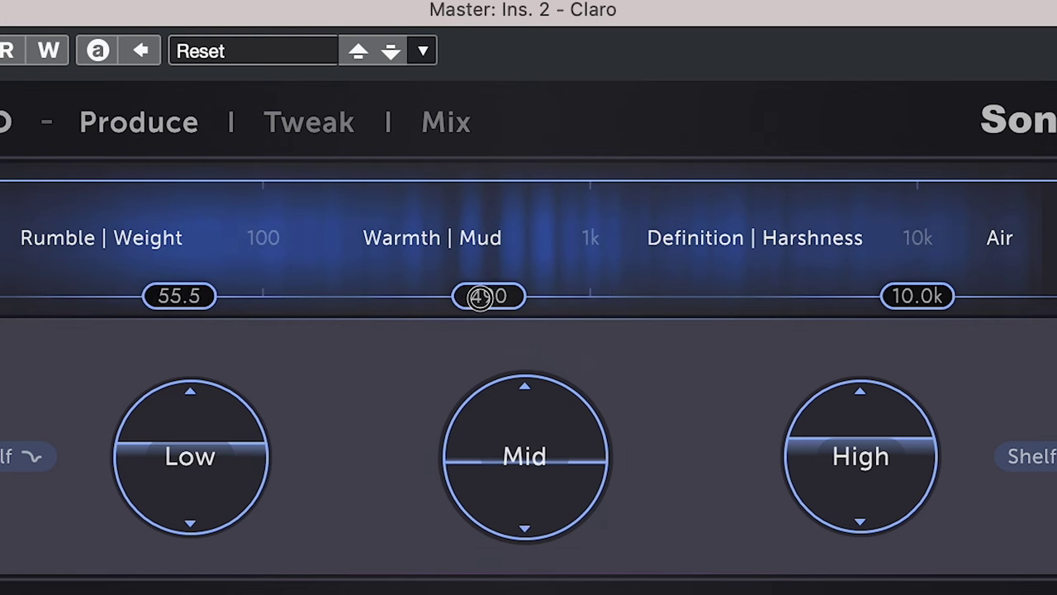
{"action": "left_click_drag", "start_coordinate": [913, 296], "coordinate": [888, 296]}
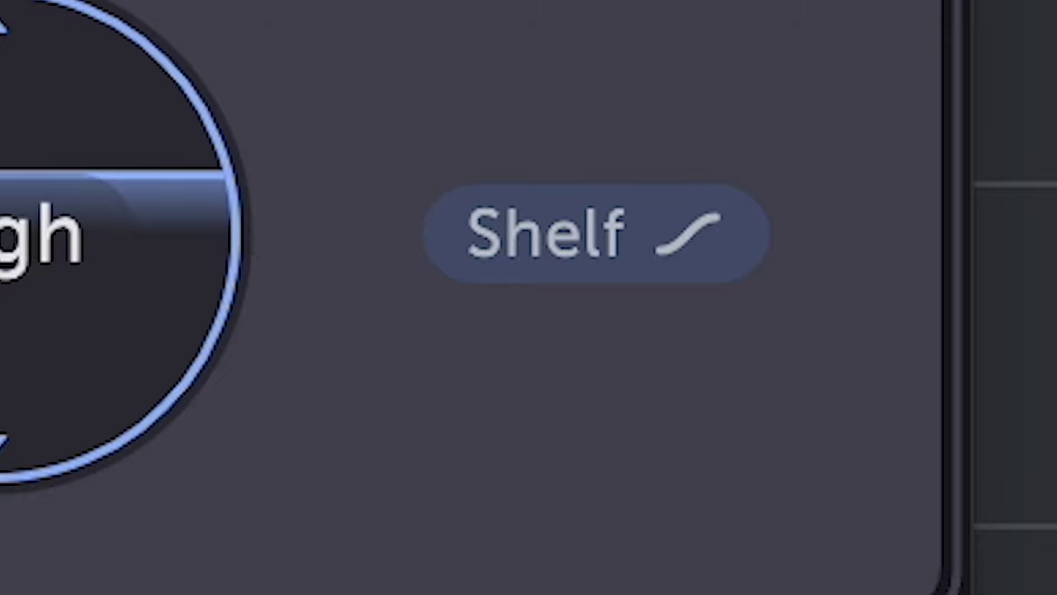
Put the High and Low bands in shelf mode and raise the Low shelf to 13.0.
{"action": "left_click", "coordinate": [615, 273]}
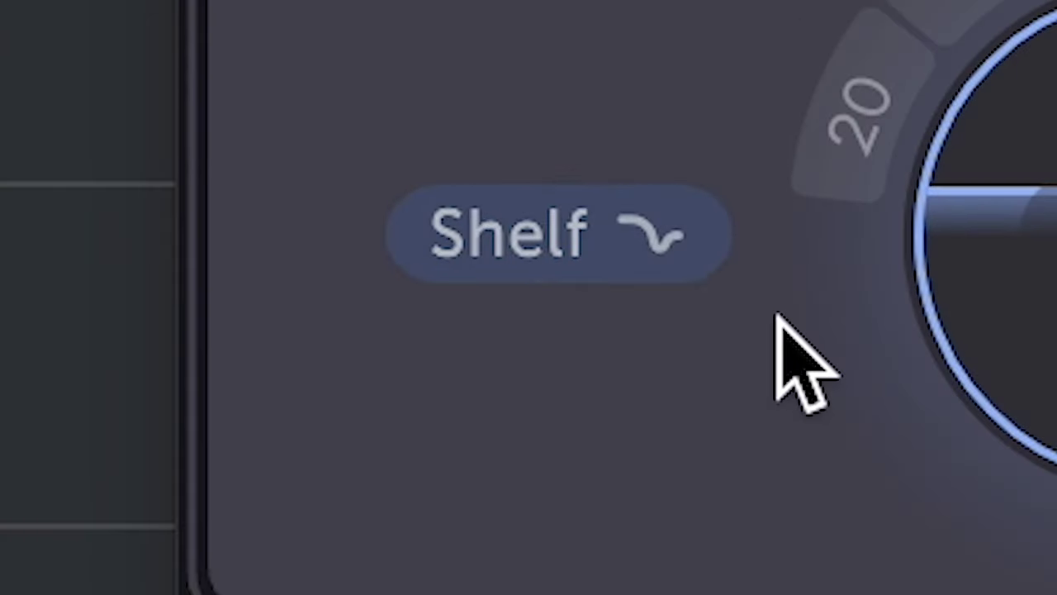
{"action": "left_click", "coordinate": [571, 235]}
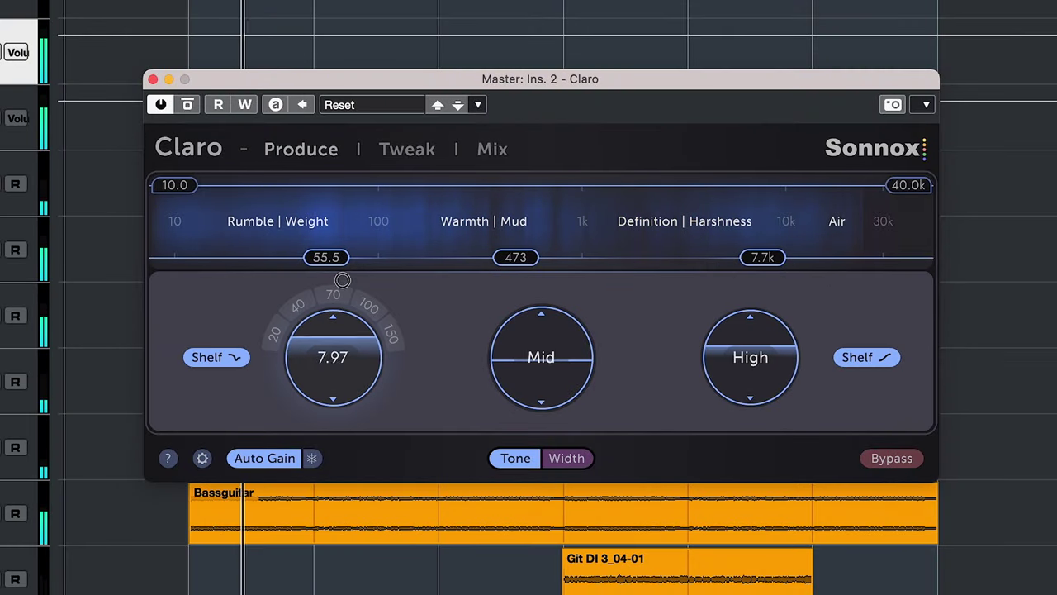
{"action": "left_click_drag", "start_coordinate": [342, 280], "coordinate": [341, 256]}
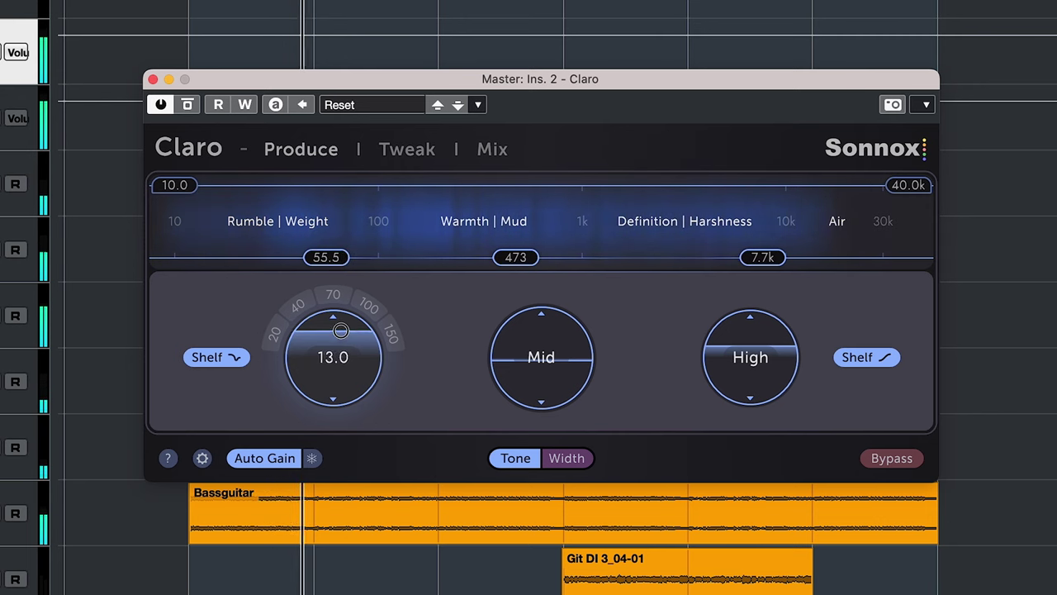
{"action": "left_click_drag", "start_coordinate": [340, 330], "coordinate": [341, 334]}
{"action": "left_click", "coordinate": [406, 149]}
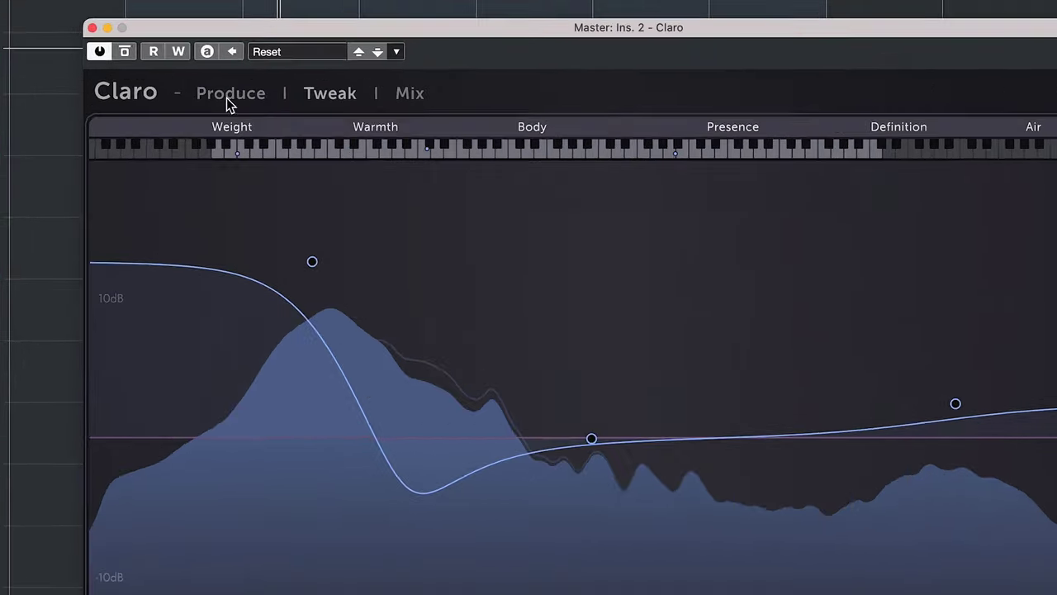
{"action": "left_click", "coordinate": [228, 69]}
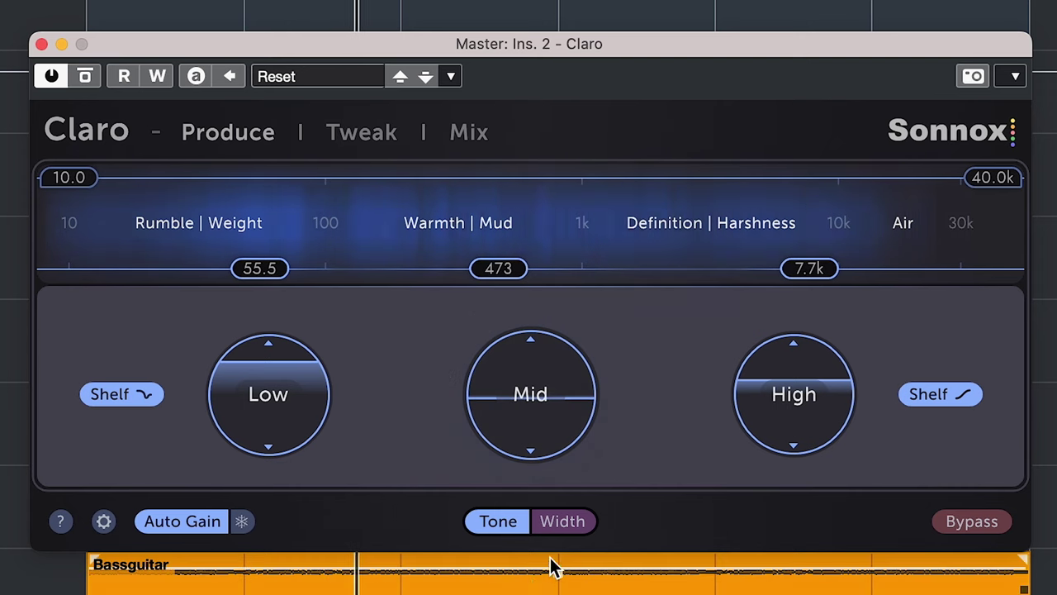
Enable Width mode, set crossovers near 54.2, 633 and 4.6k, widen Mid to 1.09 and High to 5.68.
{"action": "left_click", "coordinate": [559, 524]}
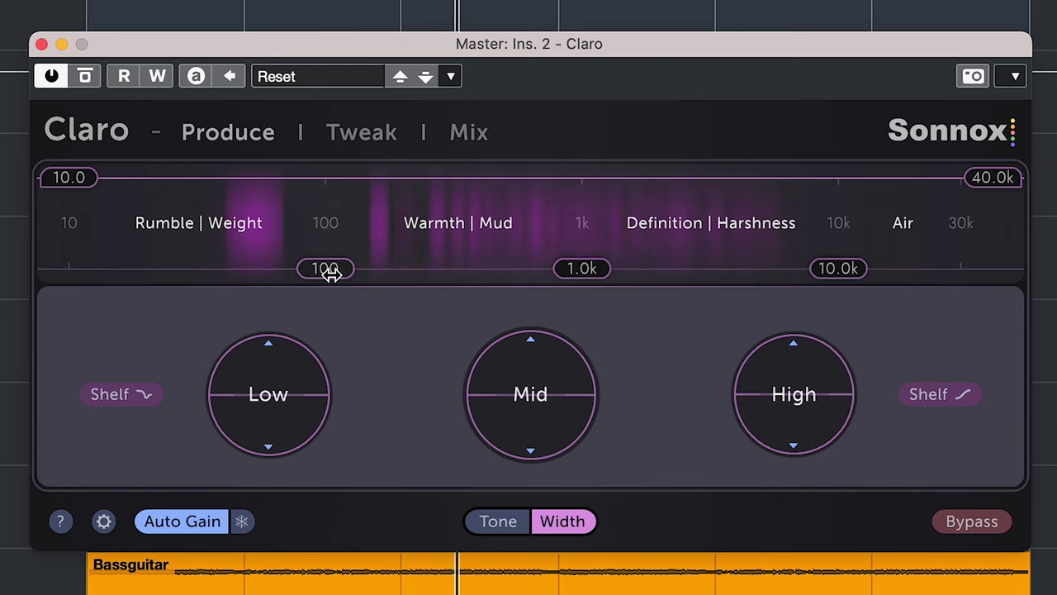
{"action": "left_click_drag", "start_coordinate": [288, 275], "coordinate": [254, 280]}
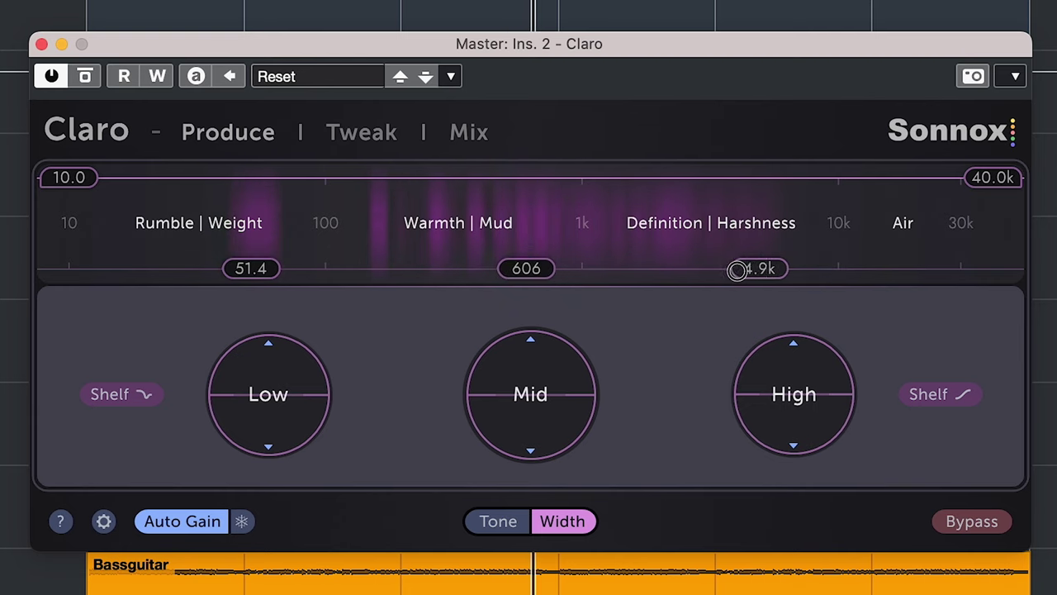
{"action": "left_click_drag", "start_coordinate": [755, 270], "coordinate": [740, 271]}
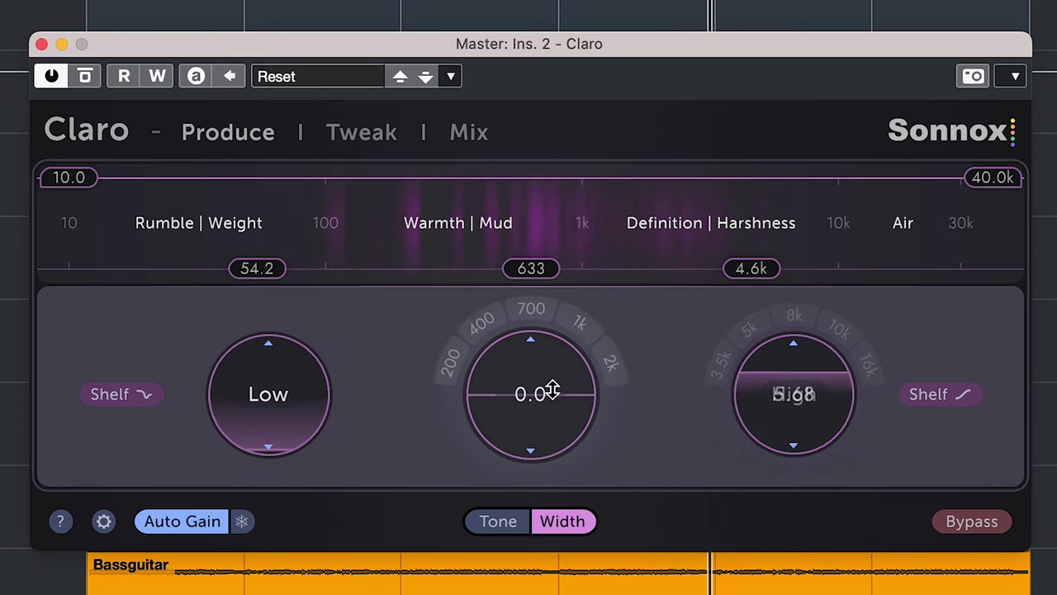
{"action": "left_click_drag", "start_coordinate": [550, 389], "coordinate": [556, 366]}
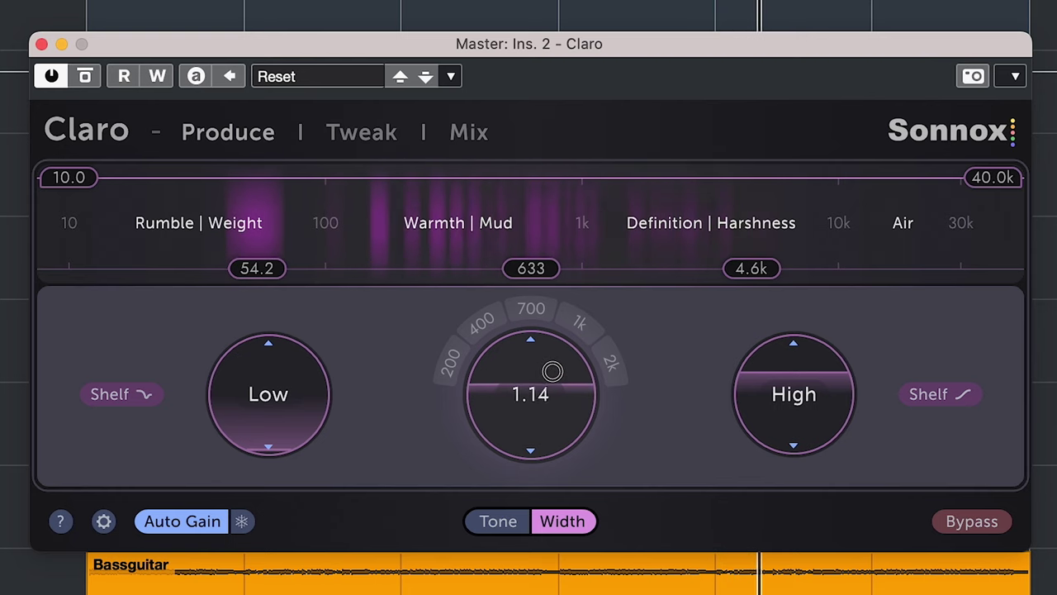
{"action": "left_click_drag", "start_coordinate": [552, 370], "coordinate": [551, 376]}
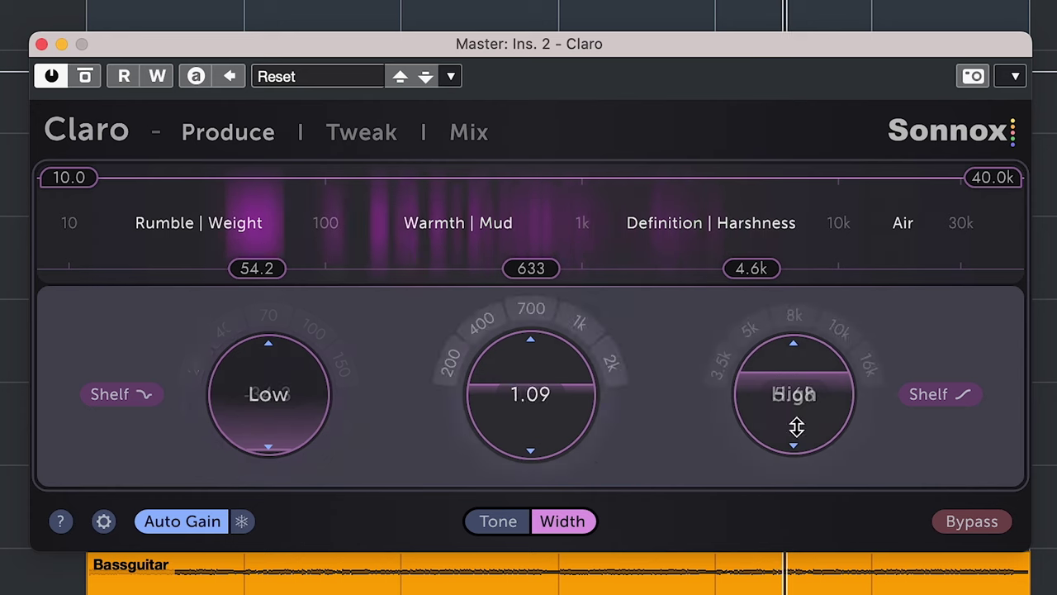
{"action": "left_click_drag", "start_coordinate": [798, 427], "coordinate": [820, 376]}
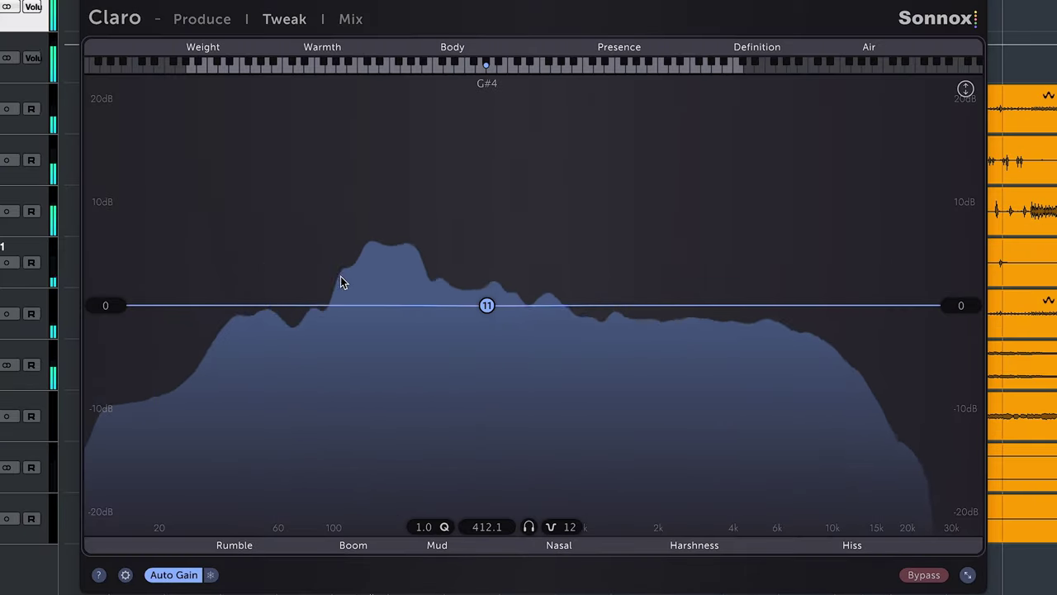
Deepen node 11's dip and add a +14 dB bell at 1584 Hz, then bypass it to compare.
{"action": "mouse_move", "coordinate": [487, 305]}
{"action": "left_mouse_down"}
{"action": "mouse_move", "coordinate": [441, 459]}
{"action": "mouse_move", "coordinate": [693, 469]}
{"action": "mouse_move", "coordinate": [557, 455]}
{"action": "mouse_move", "coordinate": [460, 345]}
{"action": "mouse_move", "coordinate": [454, 146]}
{"action": "mouse_move", "coordinate": [309, 161]}
{"action": "mouse_move", "coordinate": [314, 148]}
{"action": "mouse_move", "coordinate": [206, 182]}
{"action": "mouse_move", "coordinate": [210, 156]}
{"action": "mouse_move", "coordinate": [472, 245]}
{"action": "mouse_move", "coordinate": [477, 298]}
{"action": "left_mouse_up"}
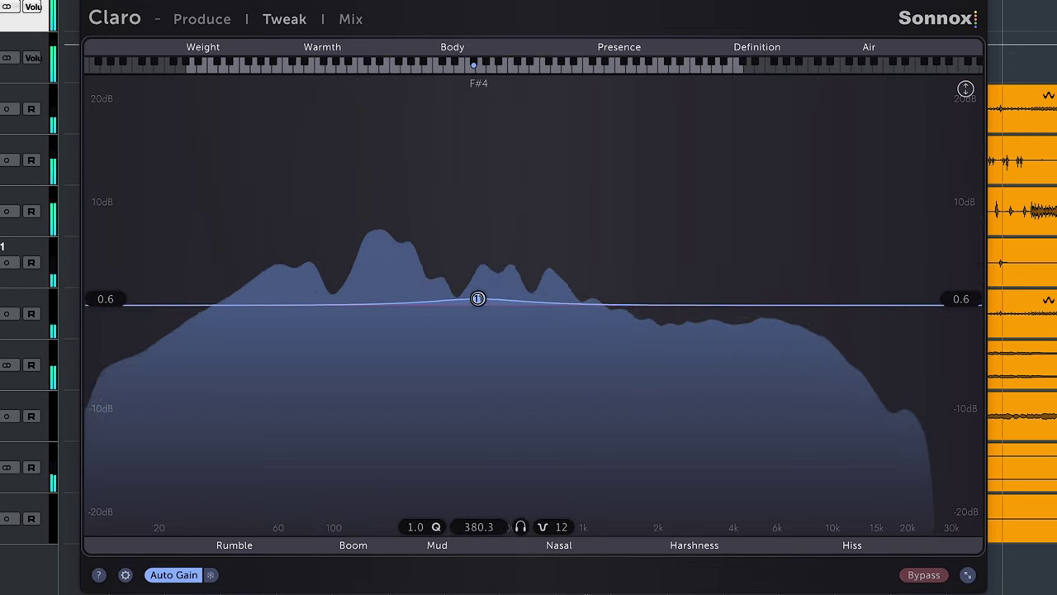
{"action": "left_click_drag", "start_coordinate": [621, 240], "coordinate": [632, 161]}
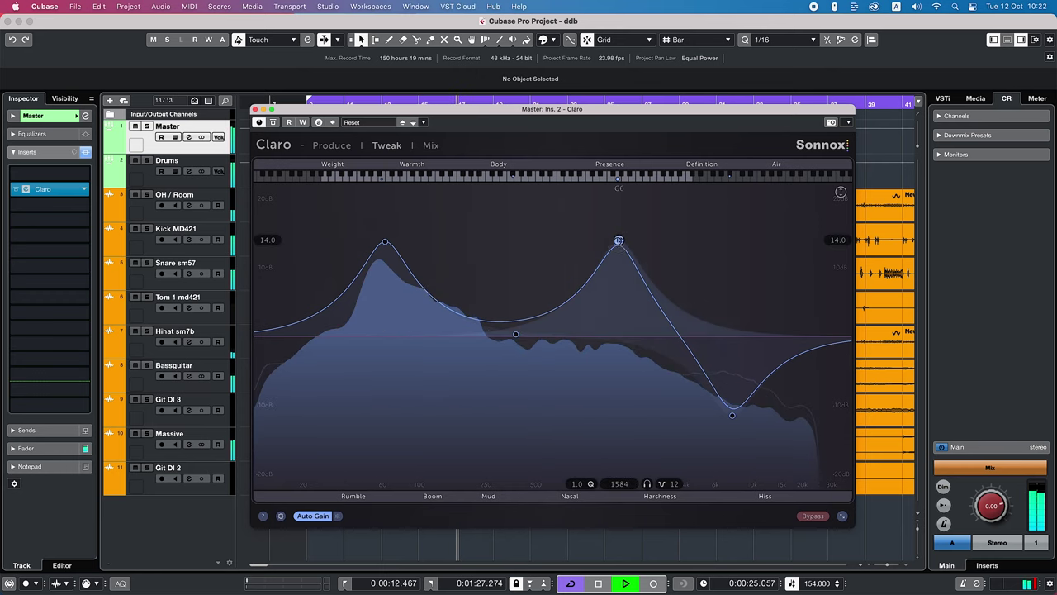
{"action": "left_click", "coordinate": [618, 241]}
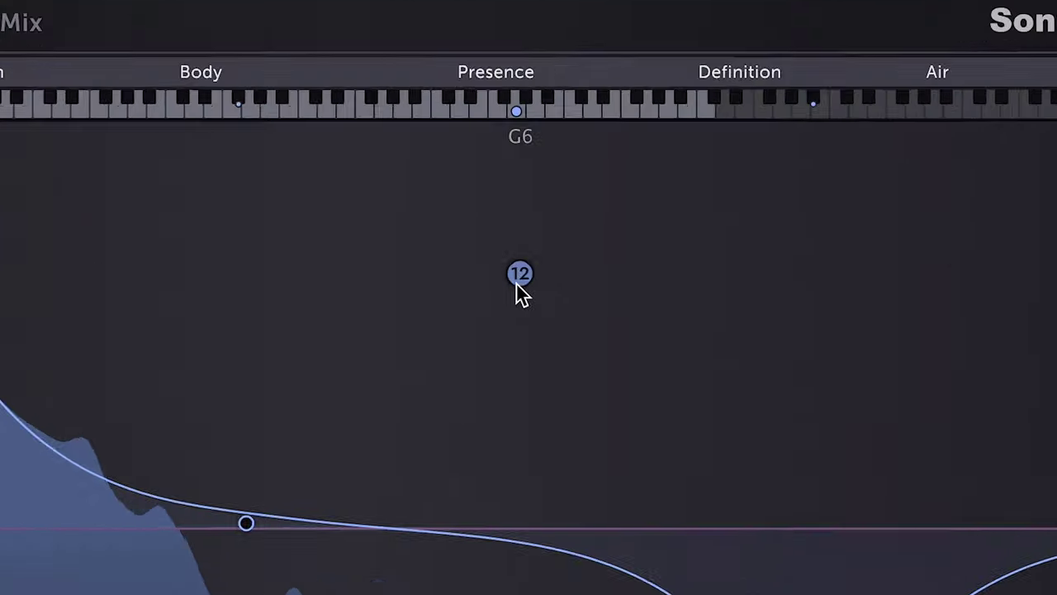
Split the 1.5 kHz bell into left and right halves, cutting the left to about -10.6 dB.
{"action": "left_click", "coordinate": [618, 240]}
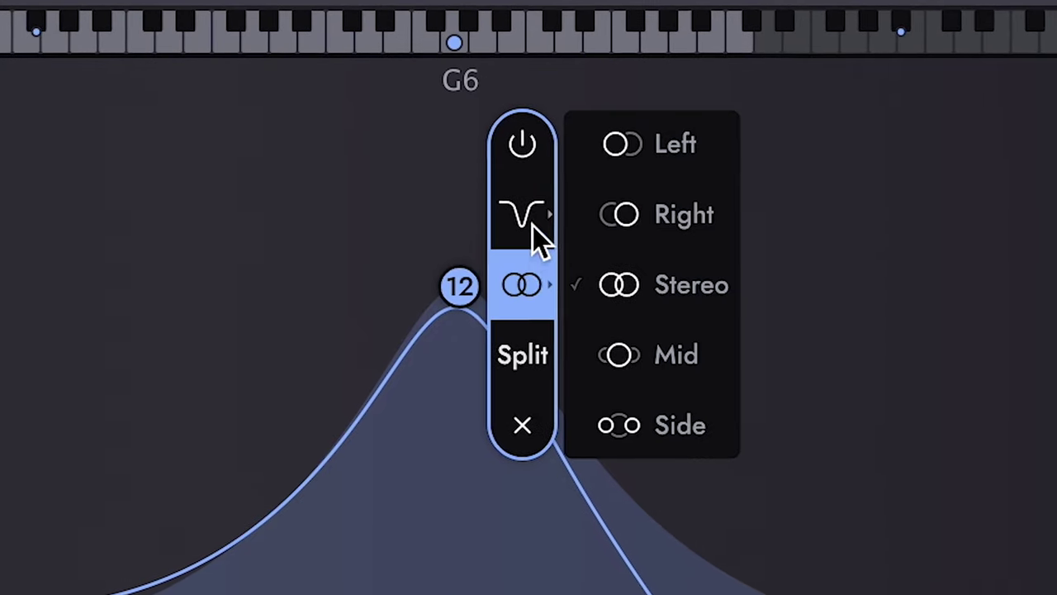
{"action": "mouse_move", "coordinate": [529, 228]}
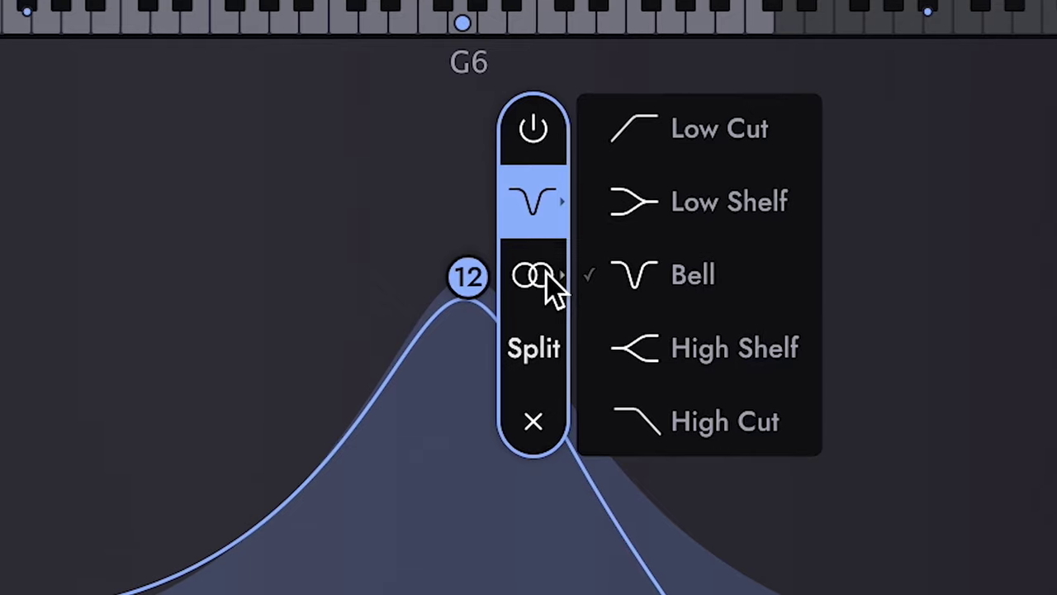
{"action": "mouse_move", "coordinate": [539, 284]}
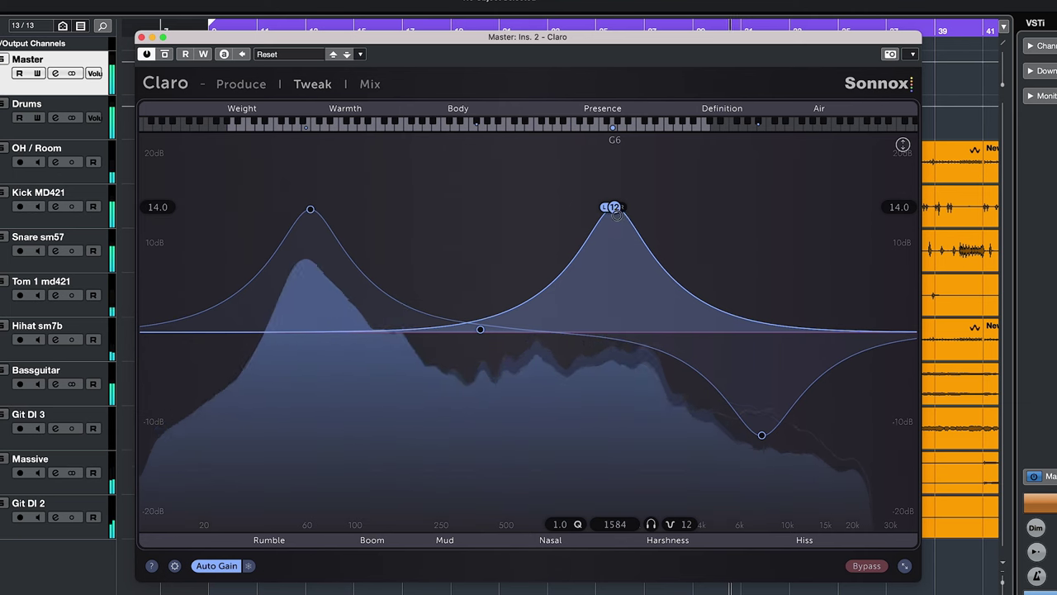
{"action": "left_click_drag", "start_coordinate": [617, 213], "coordinate": [622, 437]}
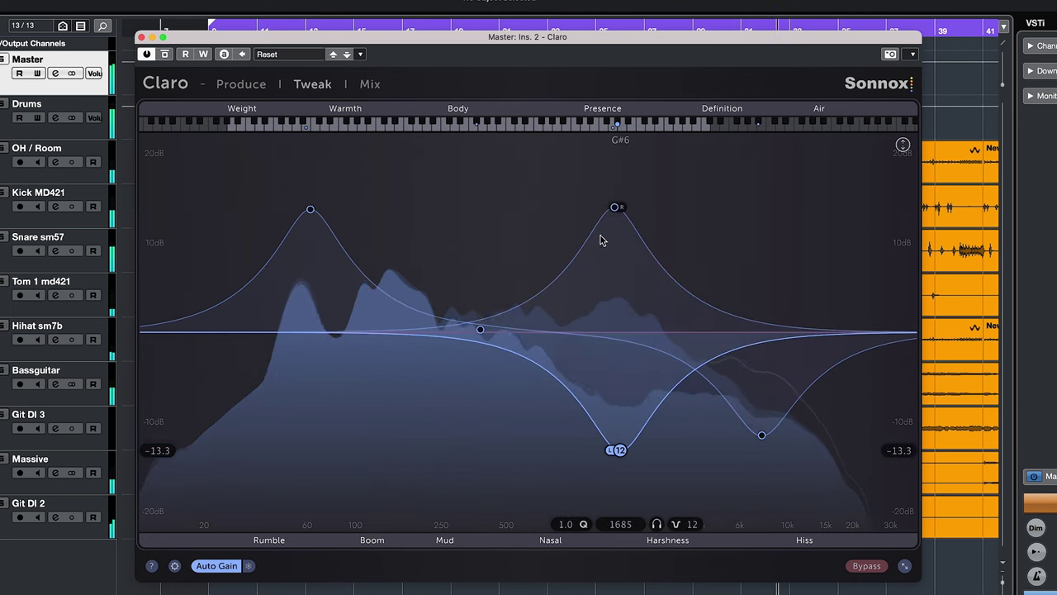
{"action": "left_click", "coordinate": [616, 208]}
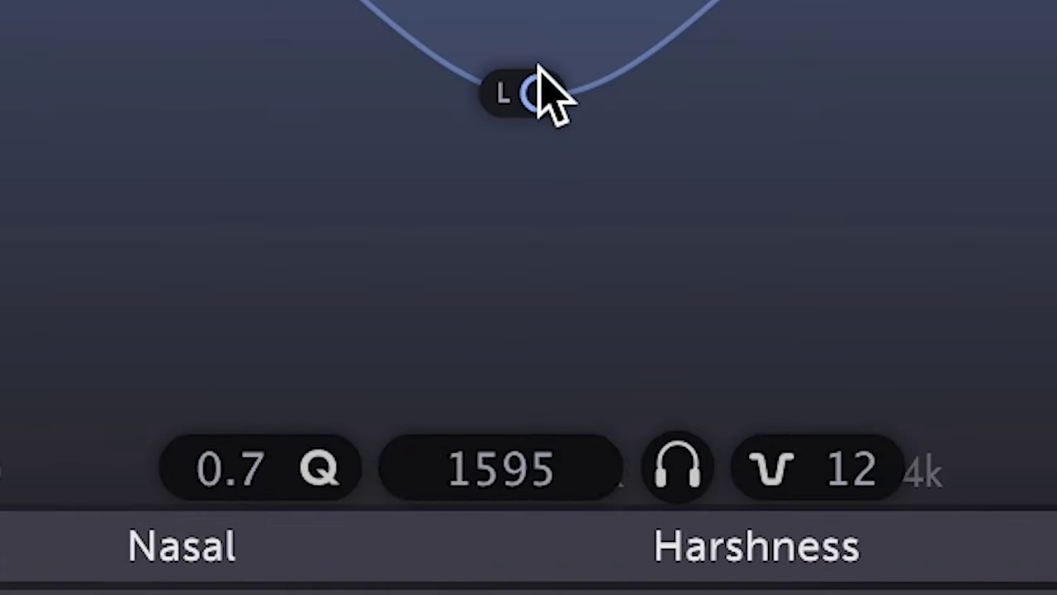
Sweep the split band to 1595 Hz, set the left cut's Q near 1.3 and the boost's Q to 0.5.
{"action": "left_click_drag", "start_coordinate": [530, 93], "coordinate": [456, 55]}
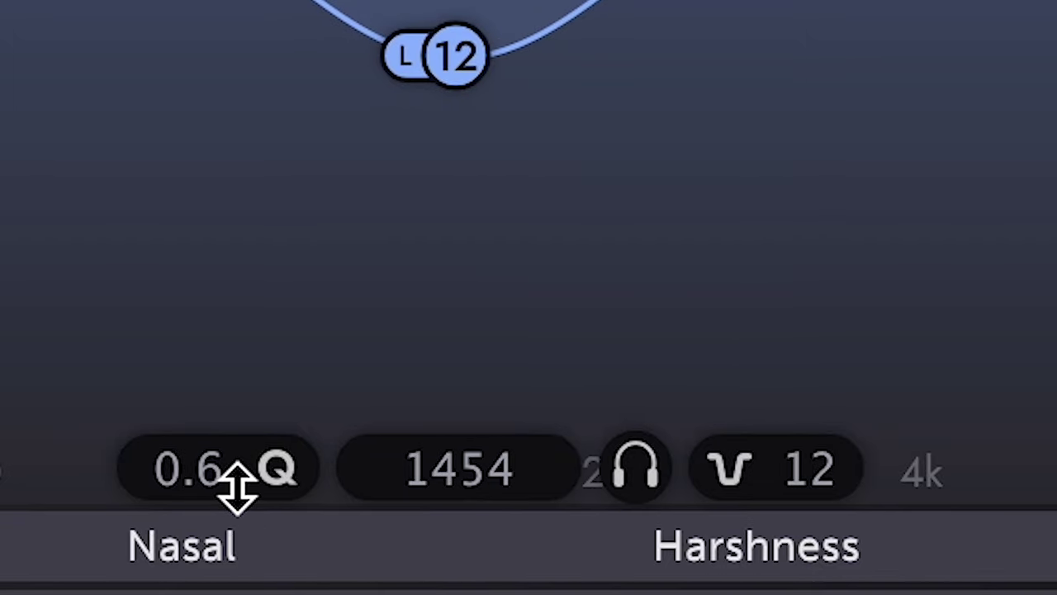
{"action": "left_click_drag", "start_coordinate": [236, 488], "coordinate": [241, 268]}
{"action": "left_click_drag", "start_coordinate": [442, 447], "coordinate": [397, 537]}
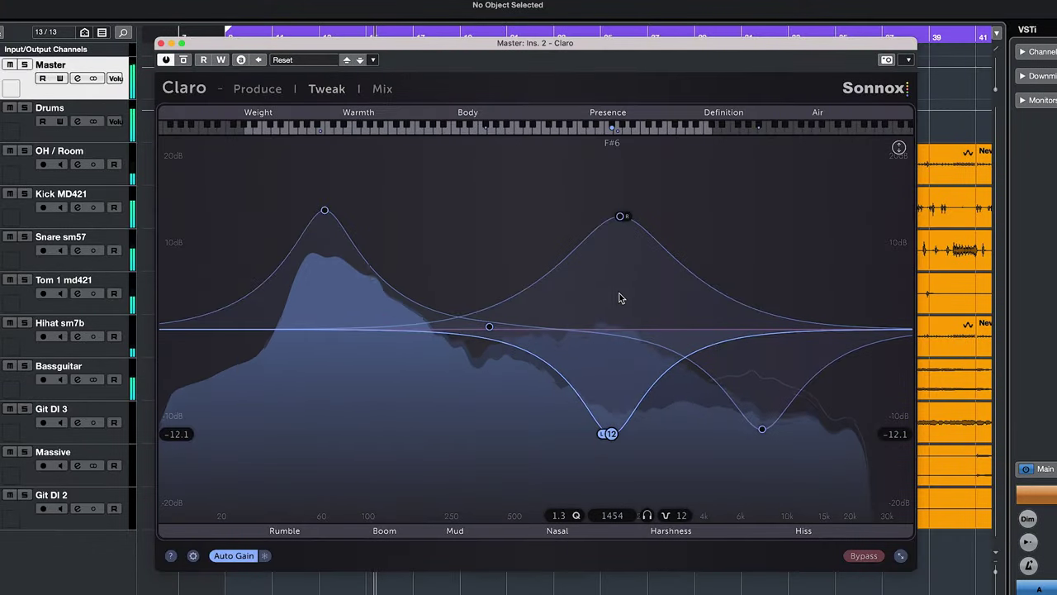
{"action": "left_click_drag", "start_coordinate": [621, 220], "coordinate": [570, 258]}
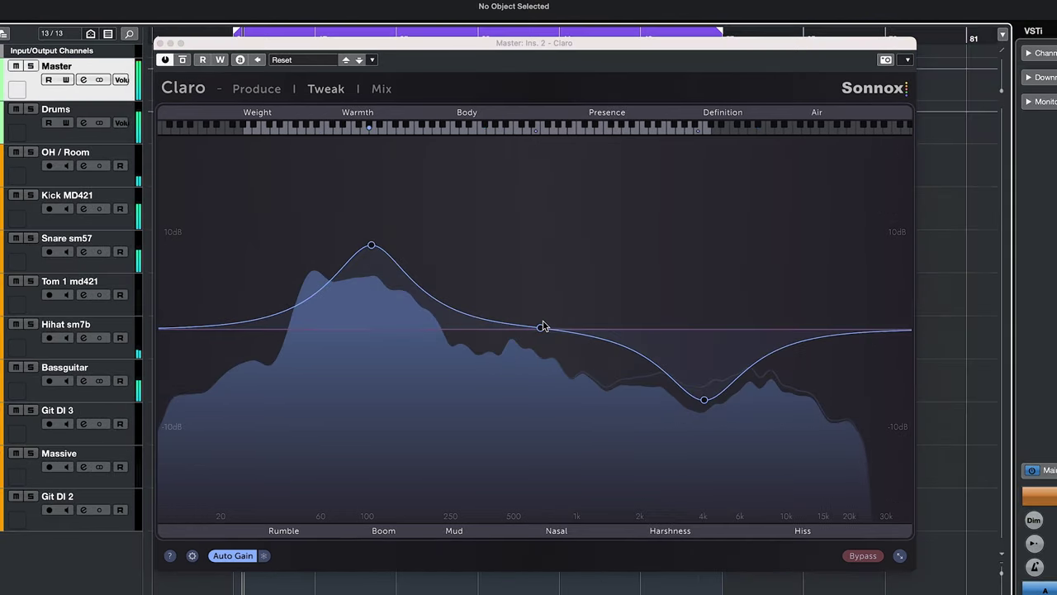
Show a Claro node's options, then open Pro-Q 3's 60 Hz blue band menu.
{"action": "left_click", "coordinate": [542, 327]}
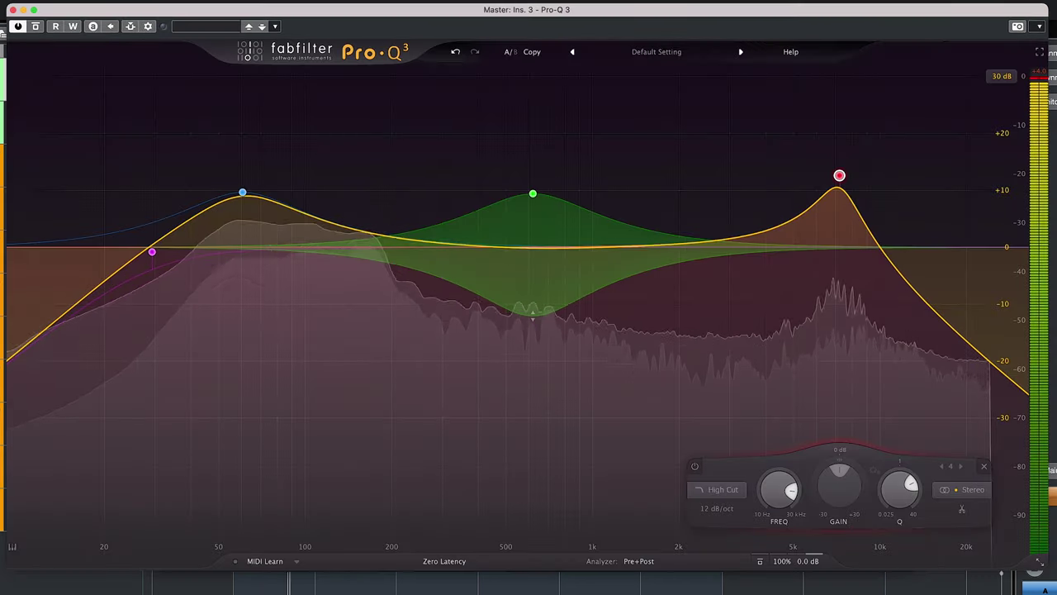
{"action": "mouse_move", "coordinate": [242, 194]}
{"action": "right_click", "coordinate": [243, 194]}
{"action": "mouse_move", "coordinate": [301, 289]}
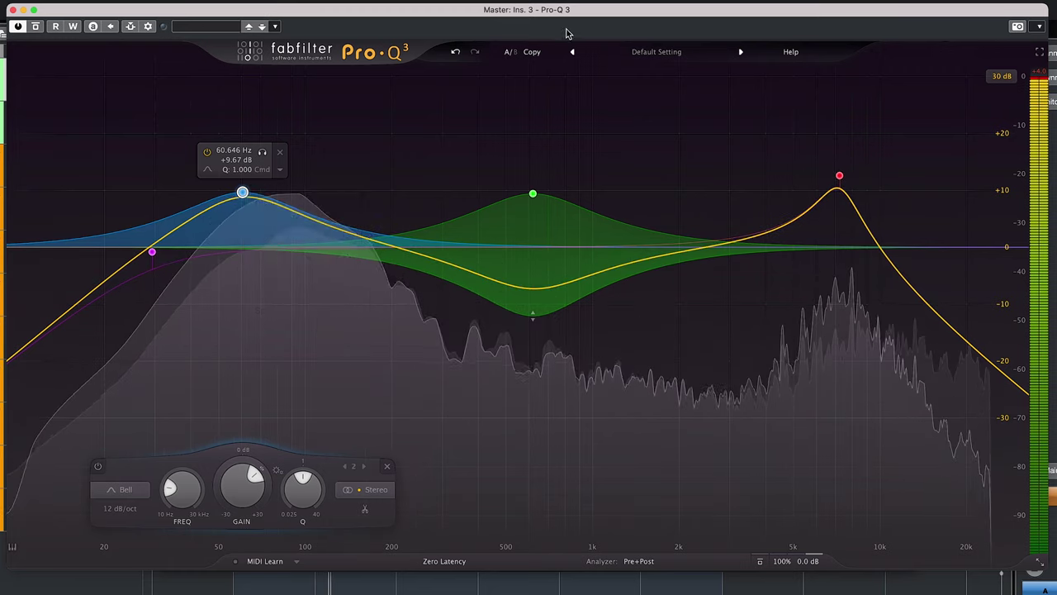
Dismiss the menu and select Pro-Q 3's green mid band.
{"action": "left_click", "coordinate": [533, 195]}
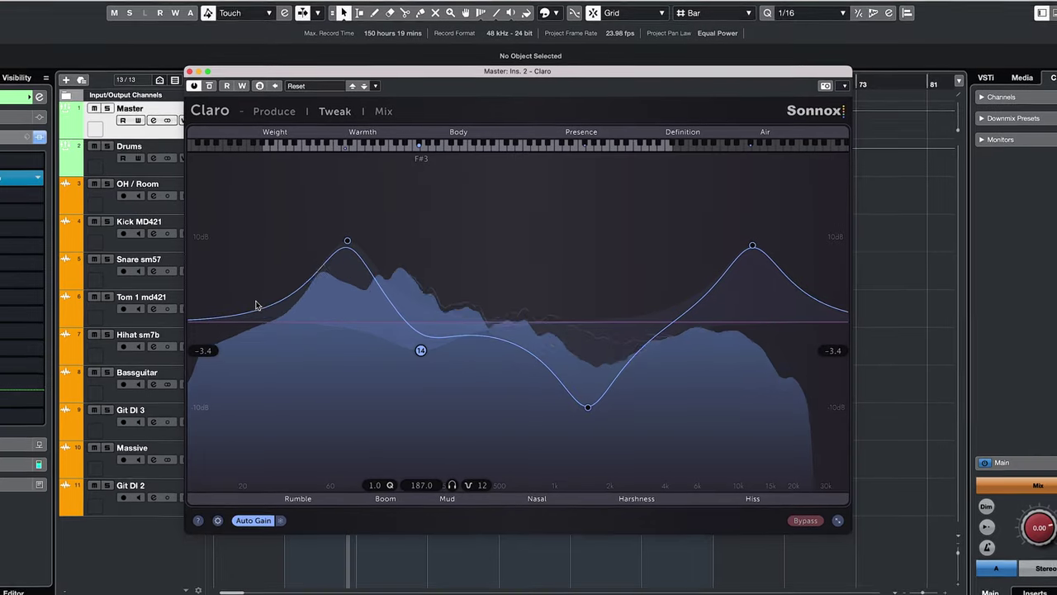
Add Claro boosts: about 8 dB low, 17.1 dB at 1530 Hz, plus one more node.
{"action": "left_click_drag", "start_coordinate": [258, 312], "coordinate": [260, 253]}
{"action": "left_click_drag", "start_coordinate": [509, 350], "coordinate": [590, 172]}
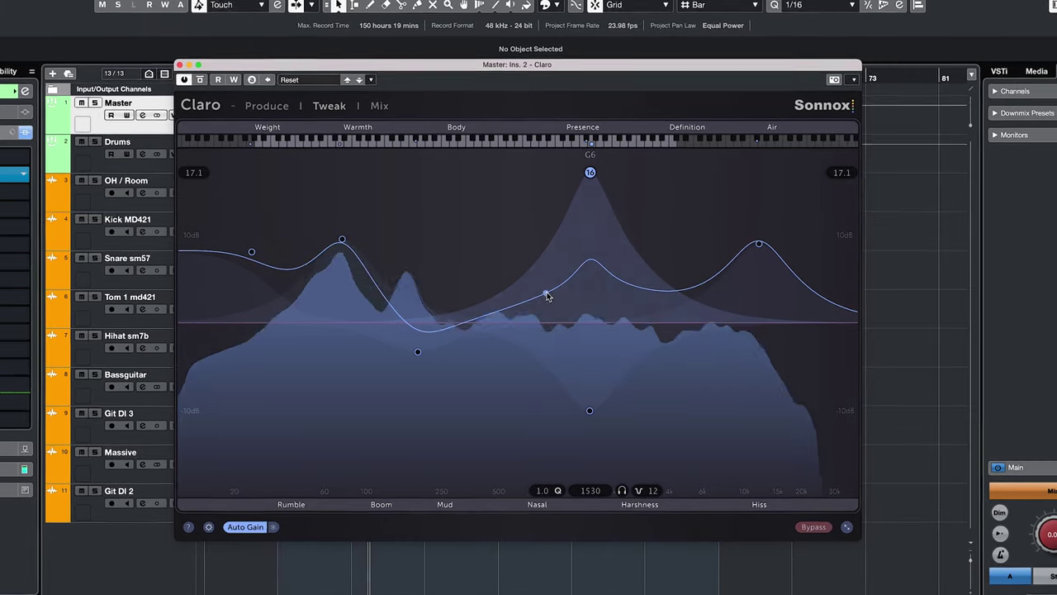
{"action": "left_click_drag", "start_coordinate": [546, 296], "coordinate": [446, 243]}
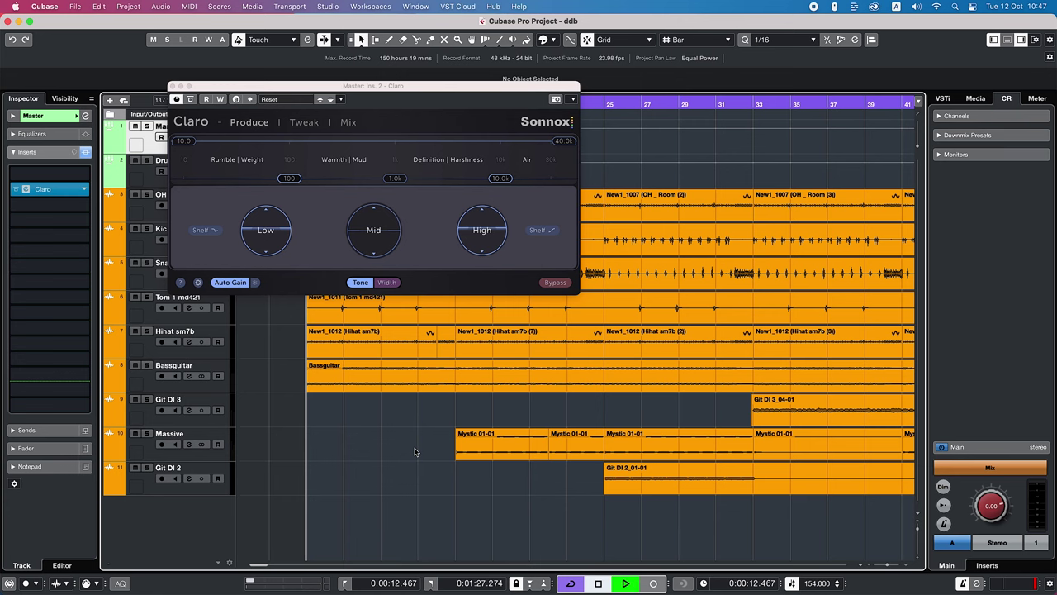
Nudge the Low band up slightly, then go through Tweak to the Mix track reference list.
{"action": "left_click_drag", "start_coordinate": [271, 223], "coordinate": [270, 217]}
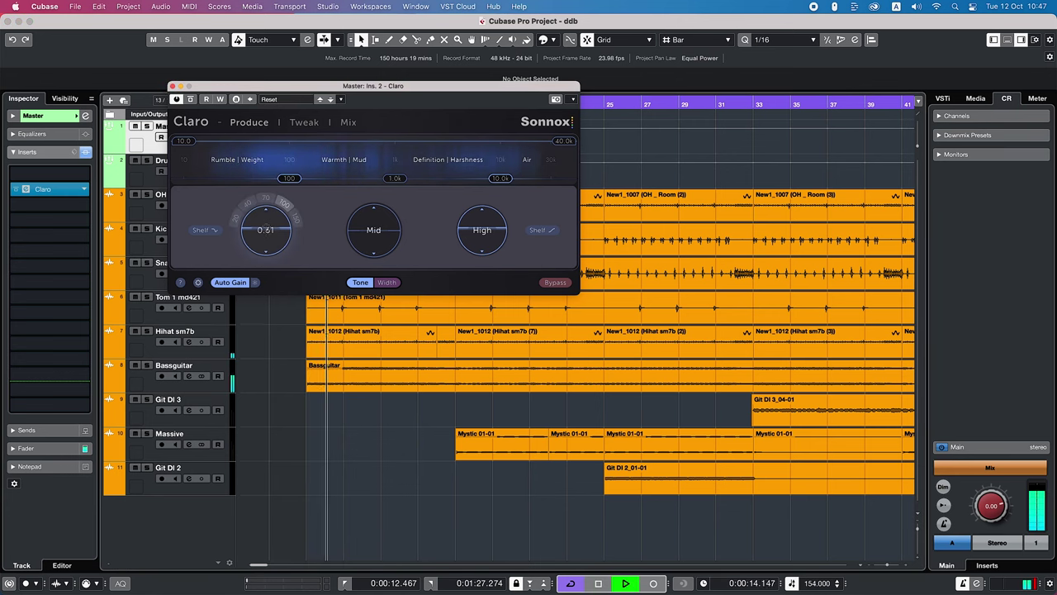
{"action": "left_click", "coordinate": [303, 122]}
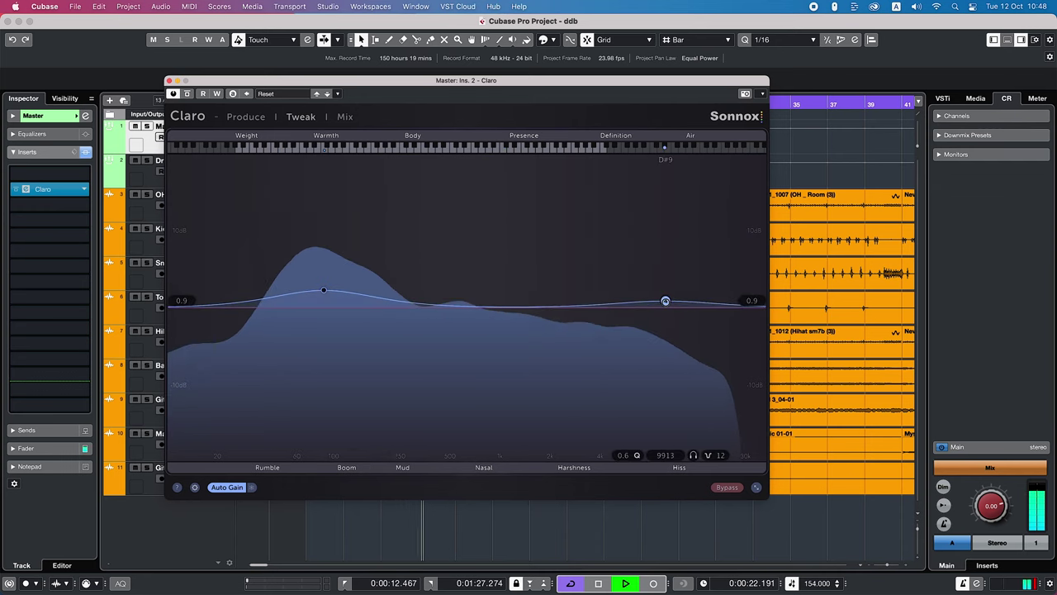
{"action": "left_click", "coordinate": [345, 118]}
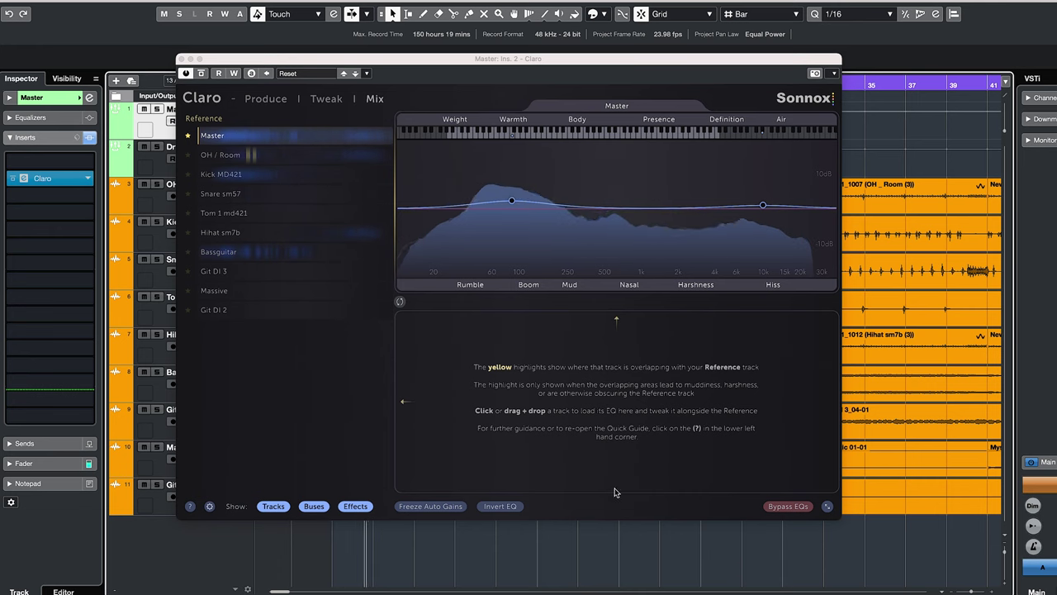
Compare the OH / Room, Snare sm57, Tom 1 md421 and Kick MD421 EQs in turn.
{"action": "left_click", "coordinate": [228, 154]}
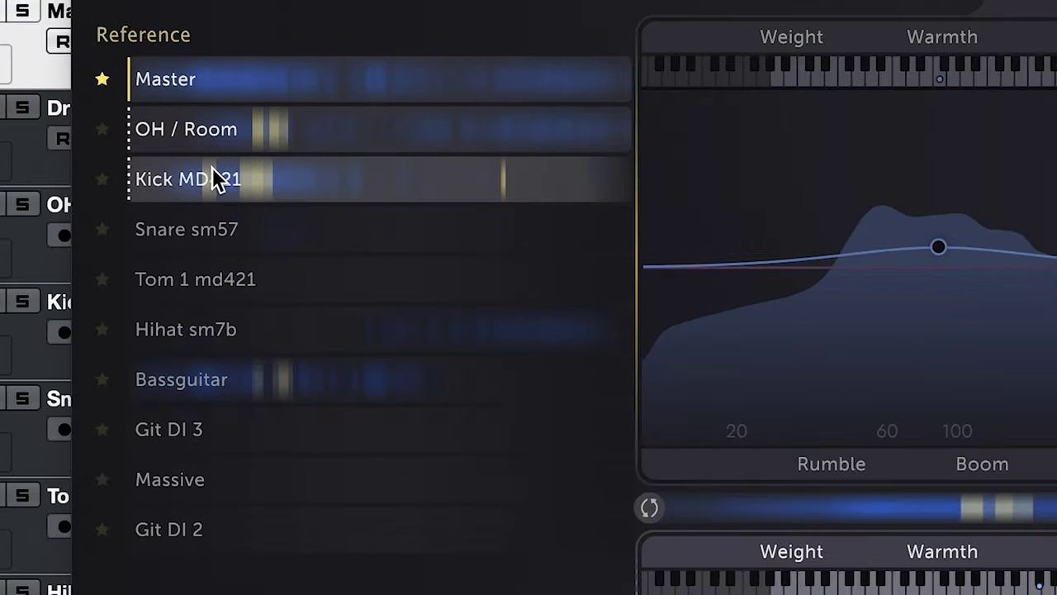
{"action": "left_click", "coordinate": [214, 231]}
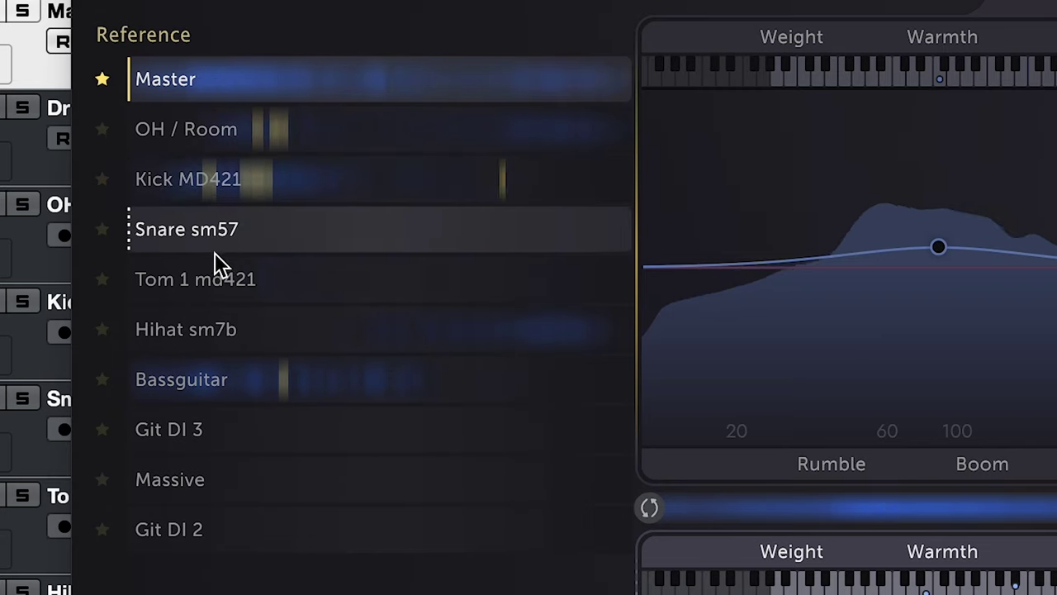
{"action": "left_click", "coordinate": [215, 271]}
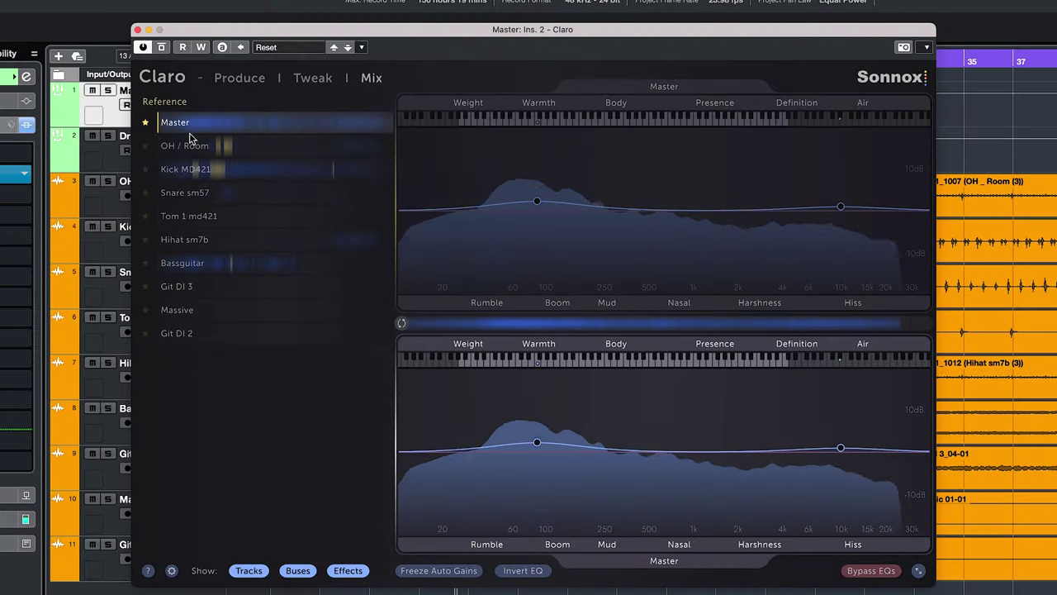
{"action": "left_click", "coordinate": [183, 168]}
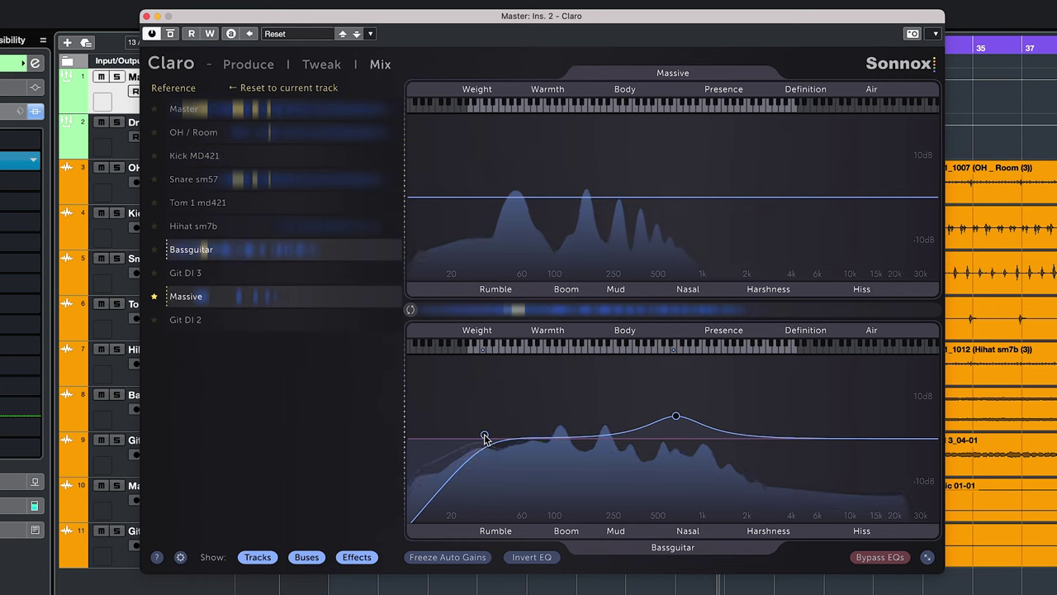
Settle Bassguitar's low cut near F1 and cut the Massive EQ around 43 Hz.
{"action": "left_click_drag", "start_coordinate": [485, 438], "coordinate": [515, 438]}
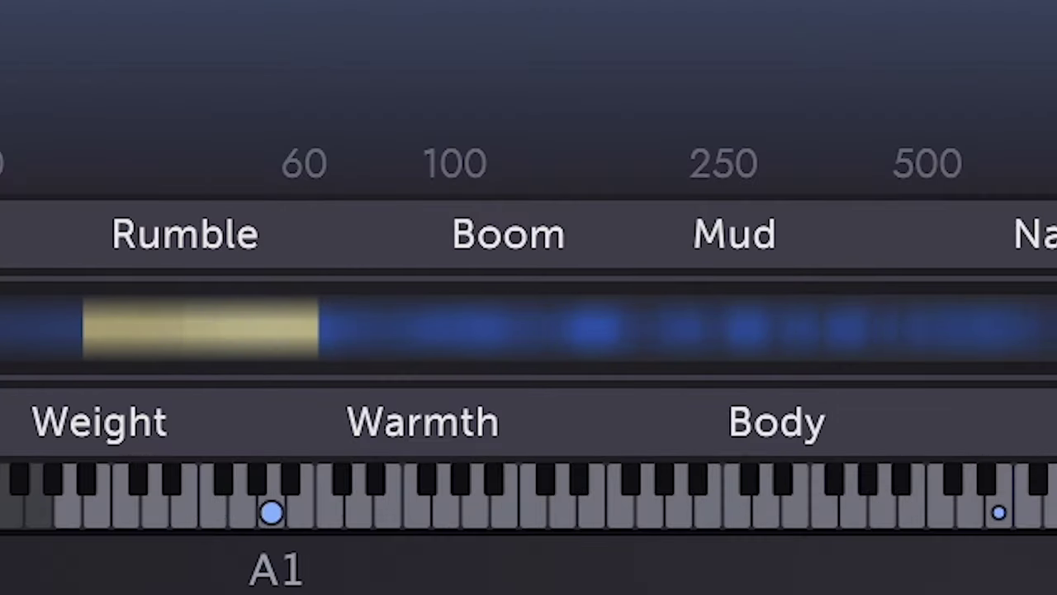
{"action": "mouse_move", "coordinate": [271, 513]}
{"action": "left_mouse_down"}
{"action": "mouse_move", "coordinate": [224, 494]}
{"action": "mouse_move", "coordinate": [214, 509]}
{"action": "mouse_move", "coordinate": [224, 493]}
{"action": "mouse_move", "coordinate": [184, 509]}
{"action": "mouse_move", "coordinate": [272, 510]}
{"action": "mouse_move", "coordinate": [257, 495]}
{"action": "mouse_move", "coordinate": [242, 513]}
{"action": "mouse_move", "coordinate": [221, 498]}
{"action": "mouse_move", "coordinate": [202, 510]}
{"action": "left_mouse_up"}
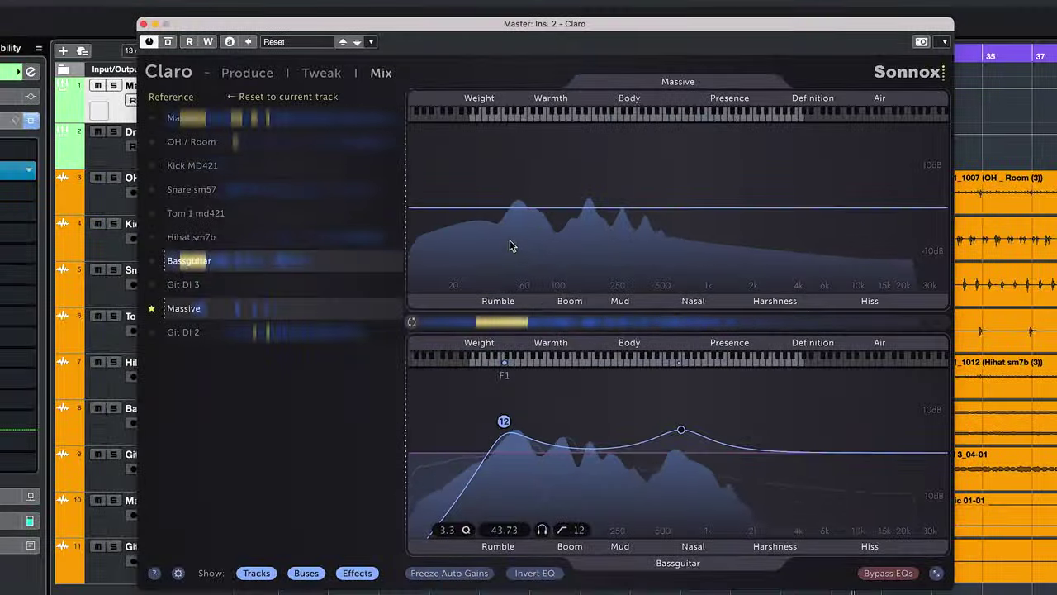
{"action": "left_click_drag", "start_coordinate": [504, 208], "coordinate": [503, 225]}
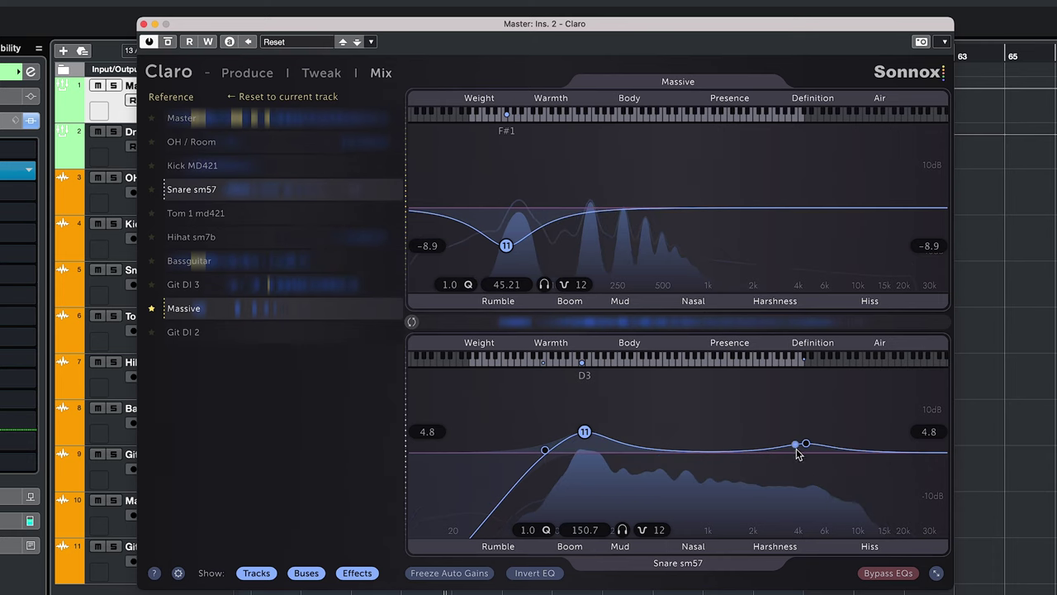
Raise the snare's high boost to D8, ease Massive's dip to -6.9 dB, and show Bassguitar below.
{"action": "mouse_move", "coordinate": [806, 441]}
{"action": "left_mouse_down"}
{"action": "mouse_move", "coordinate": [806, 408]}
{"action": "mouse_move", "coordinate": [809, 435]}
{"action": "left_mouse_up"}
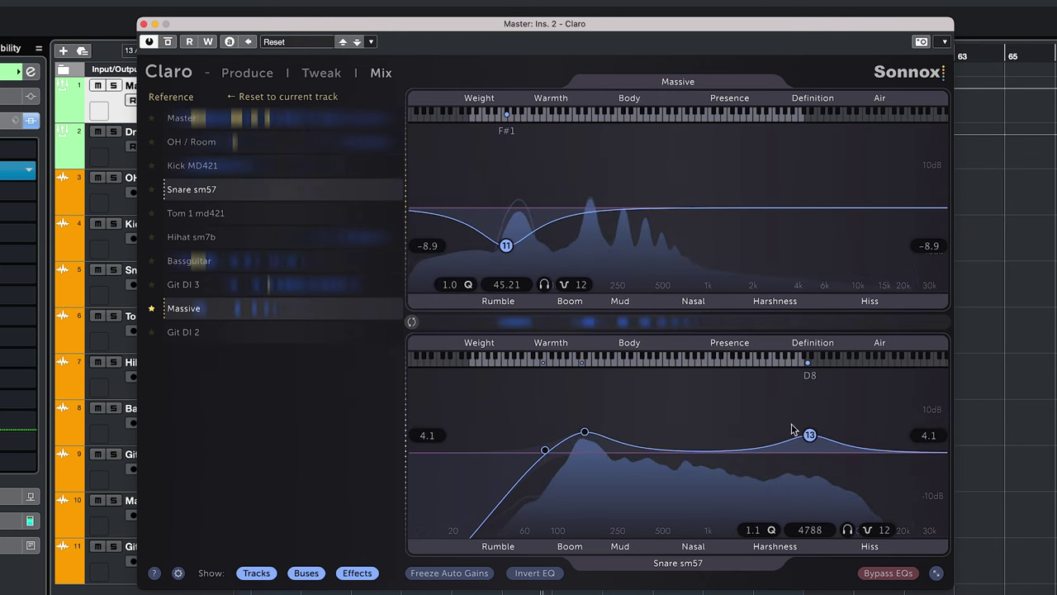
{"action": "left_click_drag", "start_coordinate": [505, 246], "coordinate": [505, 236]}
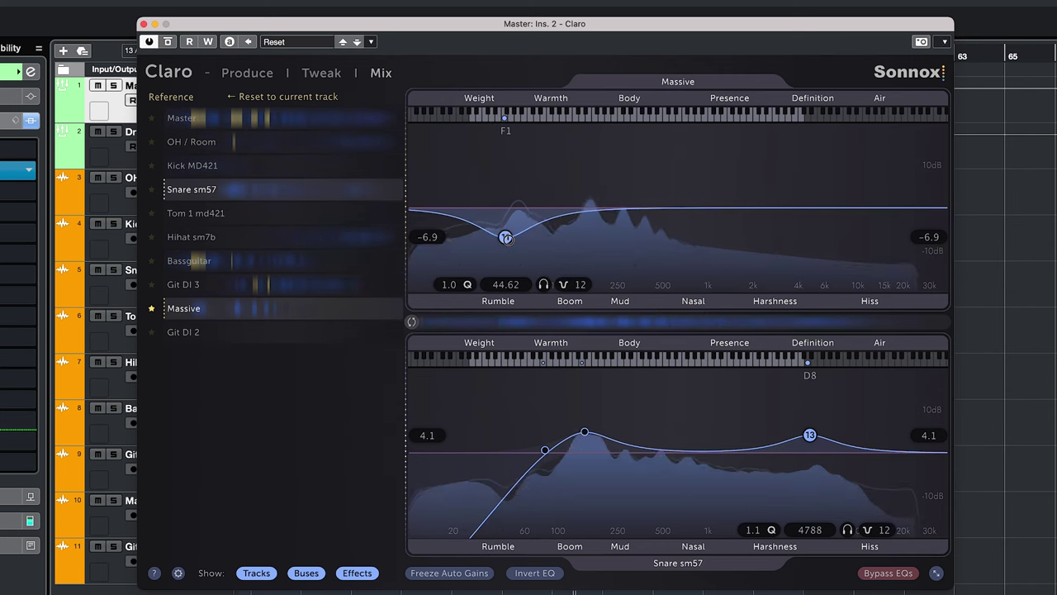
{"action": "left_click", "coordinate": [212, 261]}
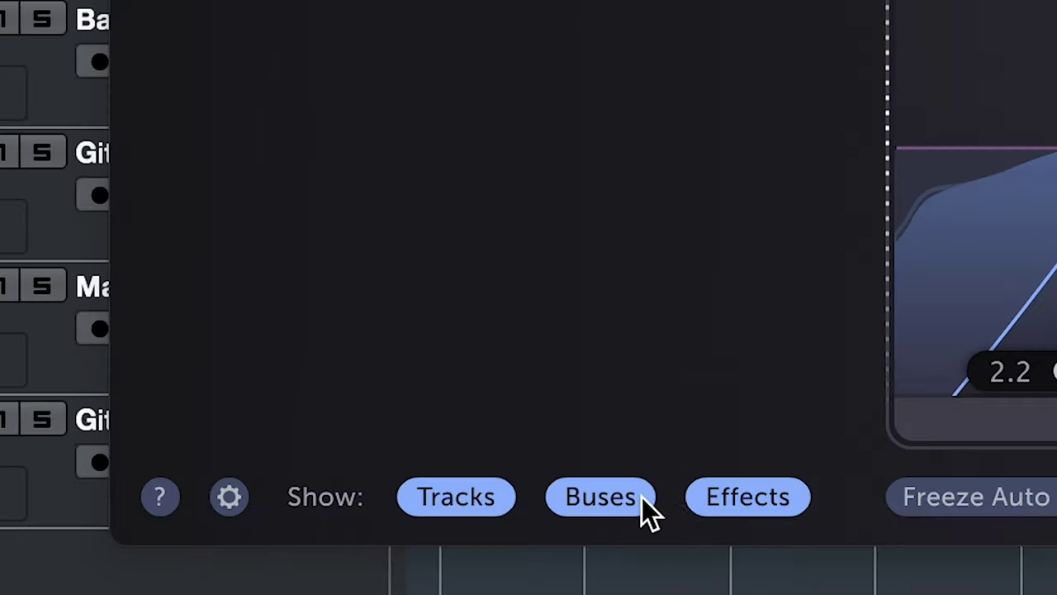
Toggle the Buses and Effects filters off and back on, then freeze Auto Gains.
{"action": "left_click", "coordinate": [341, 488]}
{"action": "left_click", "coordinate": [397, 488]}
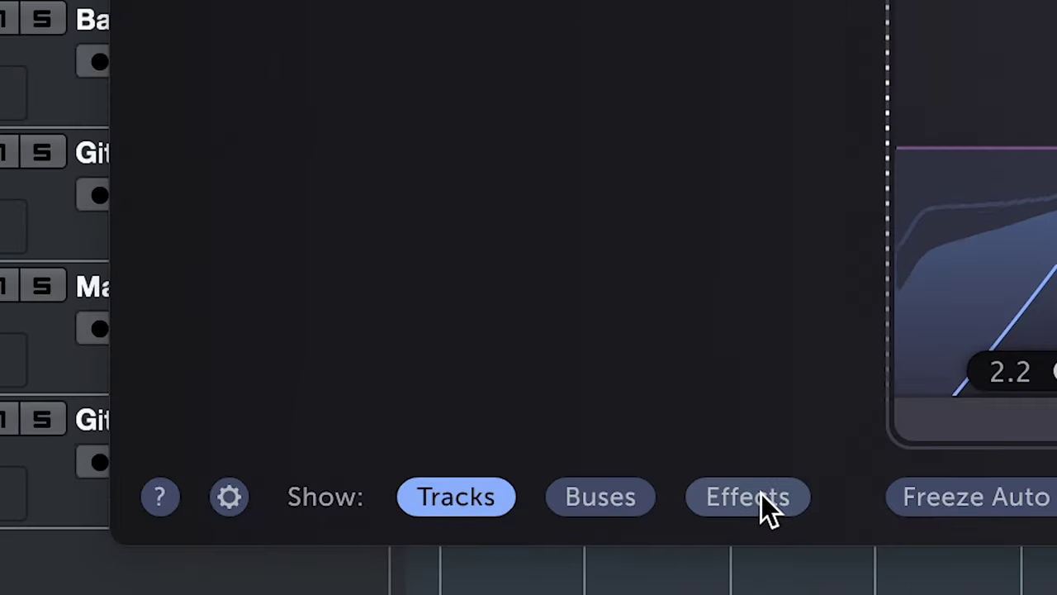
{"action": "left_click", "coordinate": [397, 488]}
{"action": "left_click", "coordinate": [519, 508]}
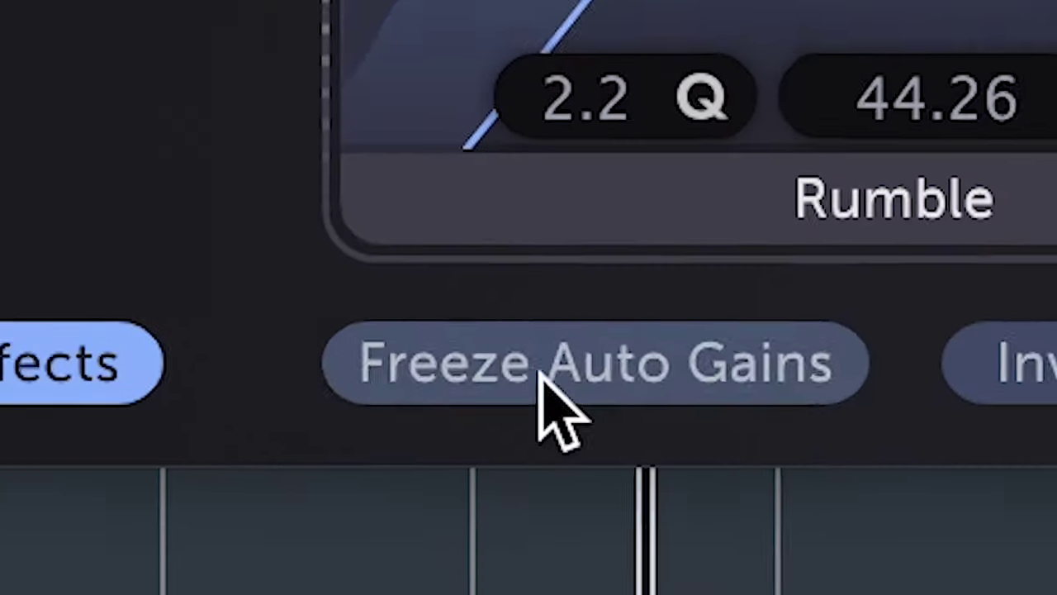
{"action": "left_click", "coordinate": [467, 545]}
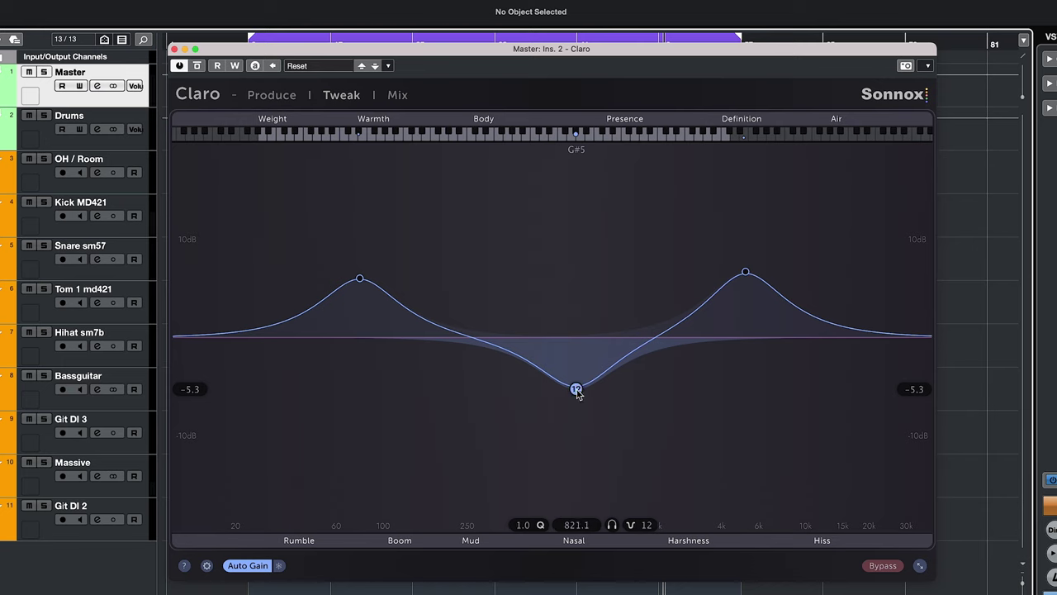
Bypass and re-enable the 821 Hz dip band, then delete it.
{"action": "double_click", "coordinate": [577, 389]}
{"action": "double_click", "coordinate": [577, 389]}
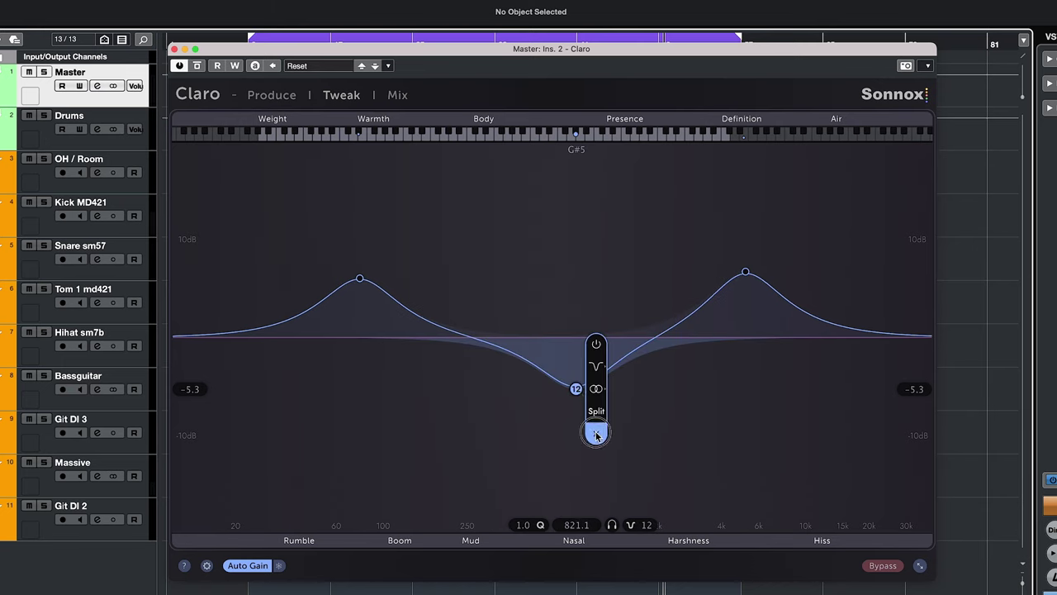
{"action": "left_click", "coordinate": [596, 433]}
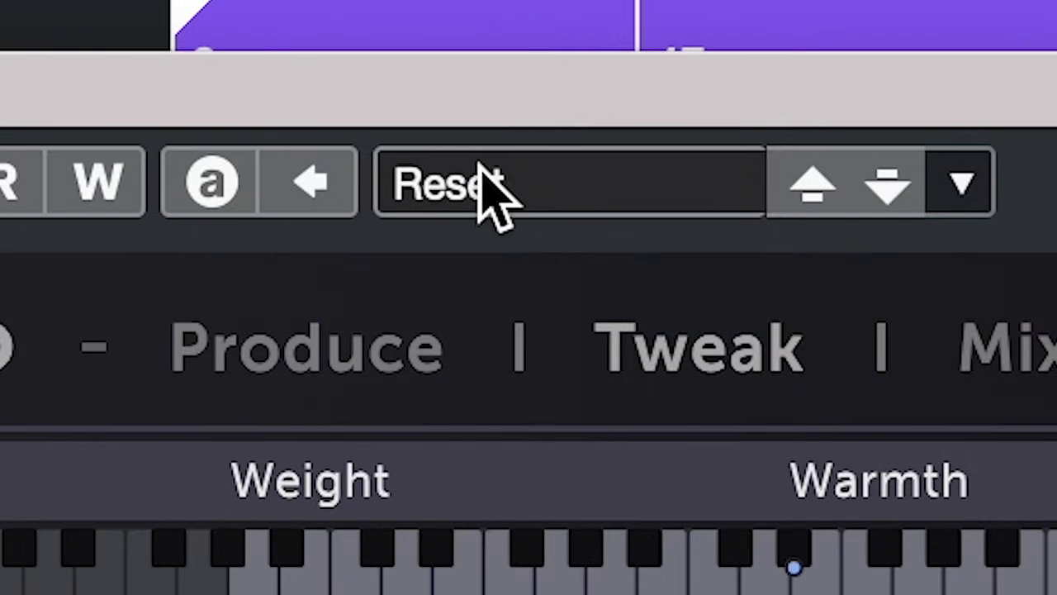
Load Claro's Reset preset and return to the Tweak view.
{"action": "left_click", "coordinate": [491, 190]}
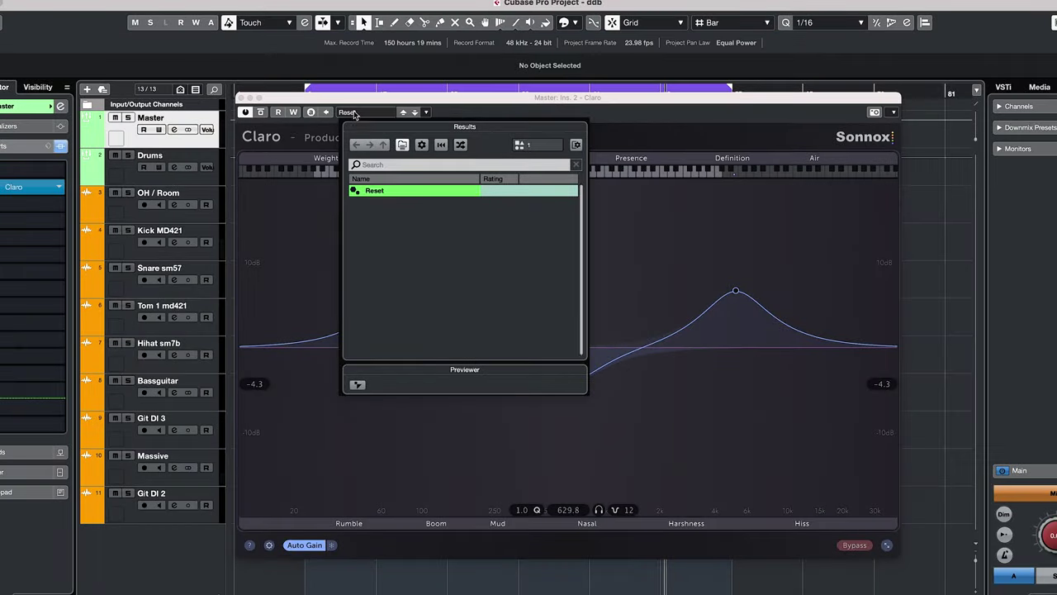
{"action": "double_click", "coordinate": [376, 191]}
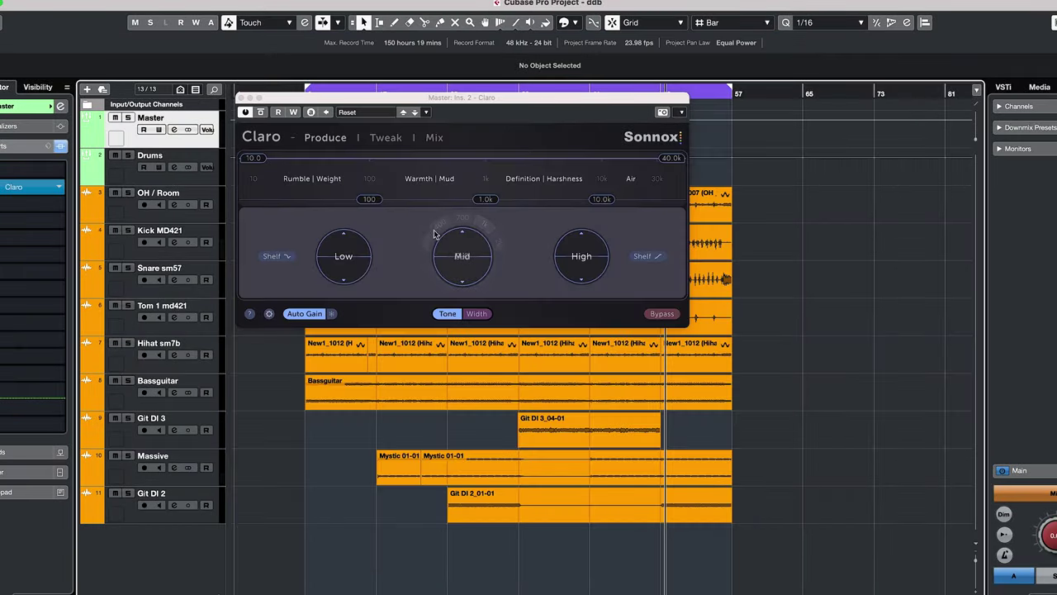
{"action": "left_click", "coordinate": [385, 139]}
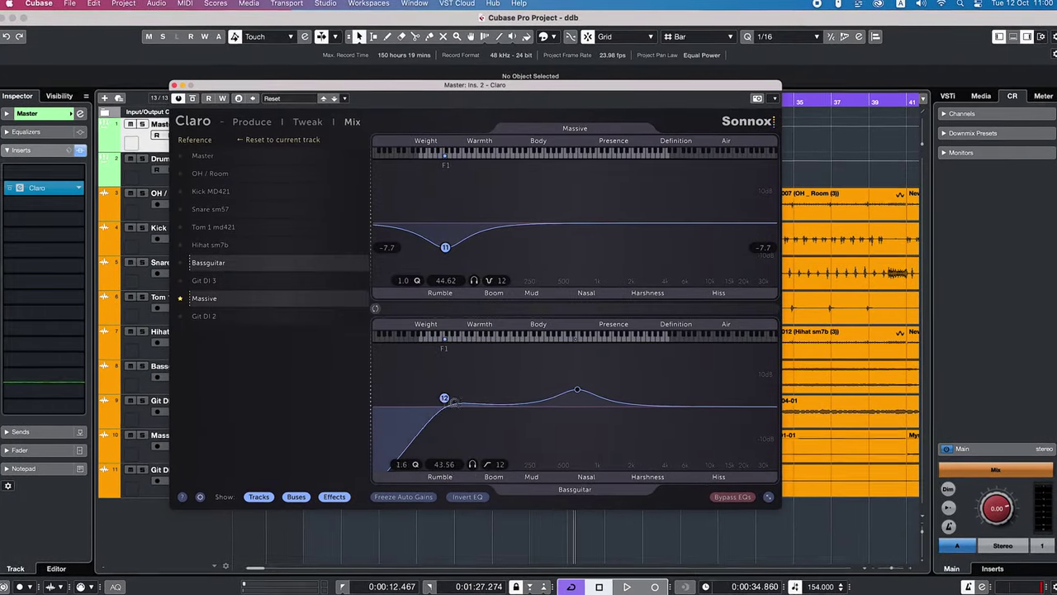
Set Claro's Display Scale to 125% in Preferences, then check the Tweak and Produce views.
{"action": "left_click", "coordinate": [198, 498]}
{"action": "left_click", "coordinate": [349, 449]}
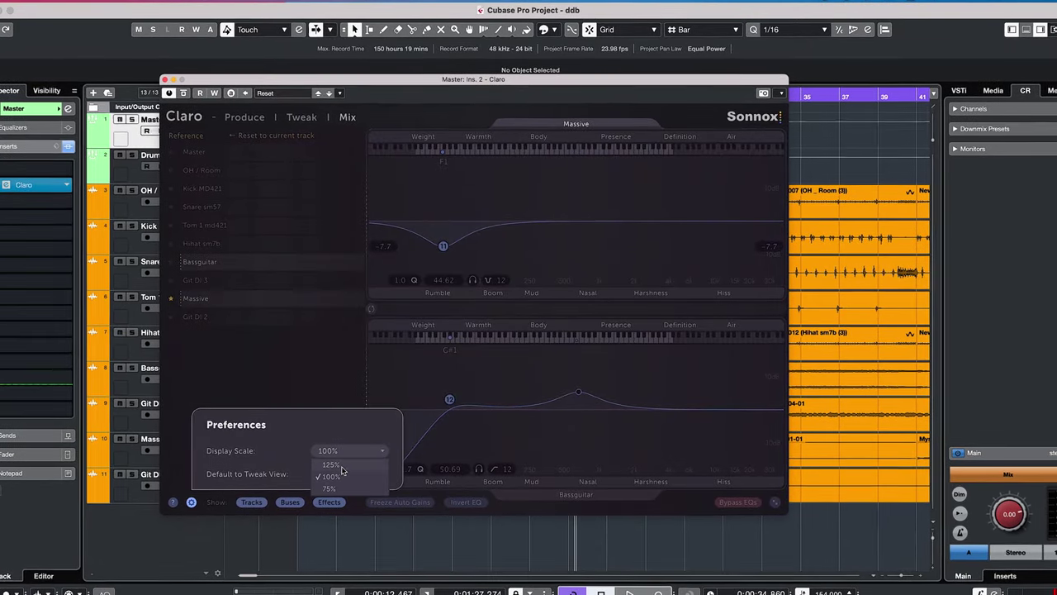
{"action": "left_click", "coordinate": [337, 472]}
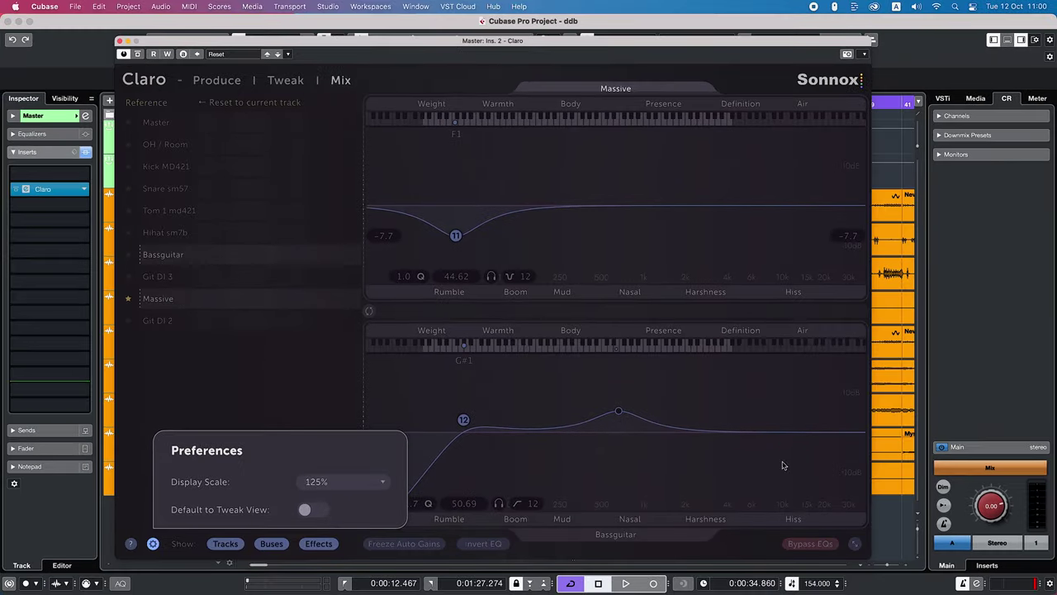
{"action": "left_click", "coordinate": [797, 473]}
{"action": "left_click", "coordinate": [285, 80]}
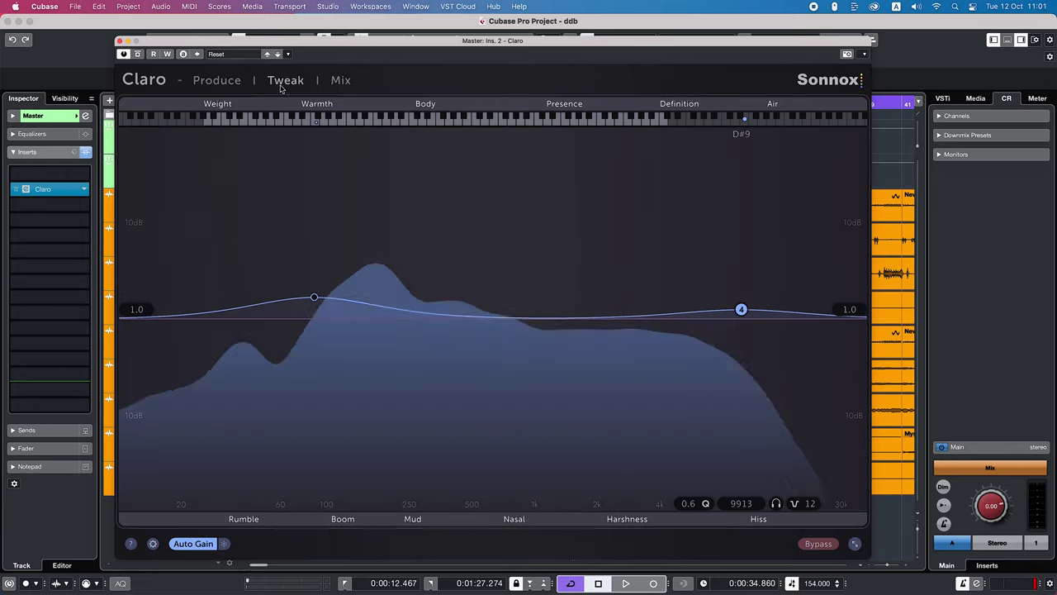
{"action": "left_click", "coordinate": [229, 84]}
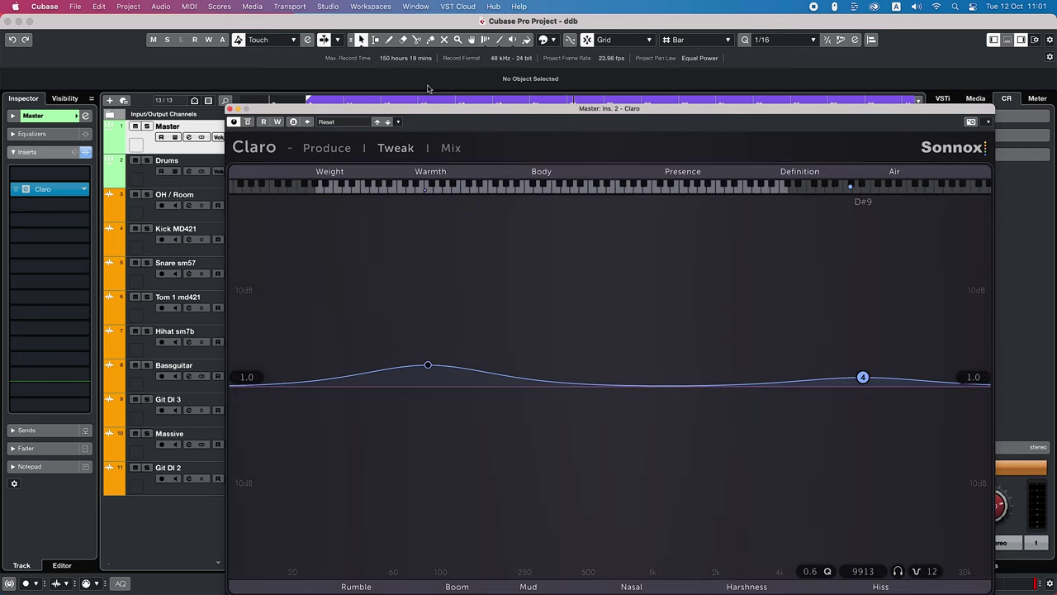
Move the enlarged Claro window up and left and switch it to the Mix view.
{"action": "left_click_drag", "start_coordinate": [439, 109], "coordinate": [376, 66]}
{"action": "left_click", "coordinate": [389, 97]}
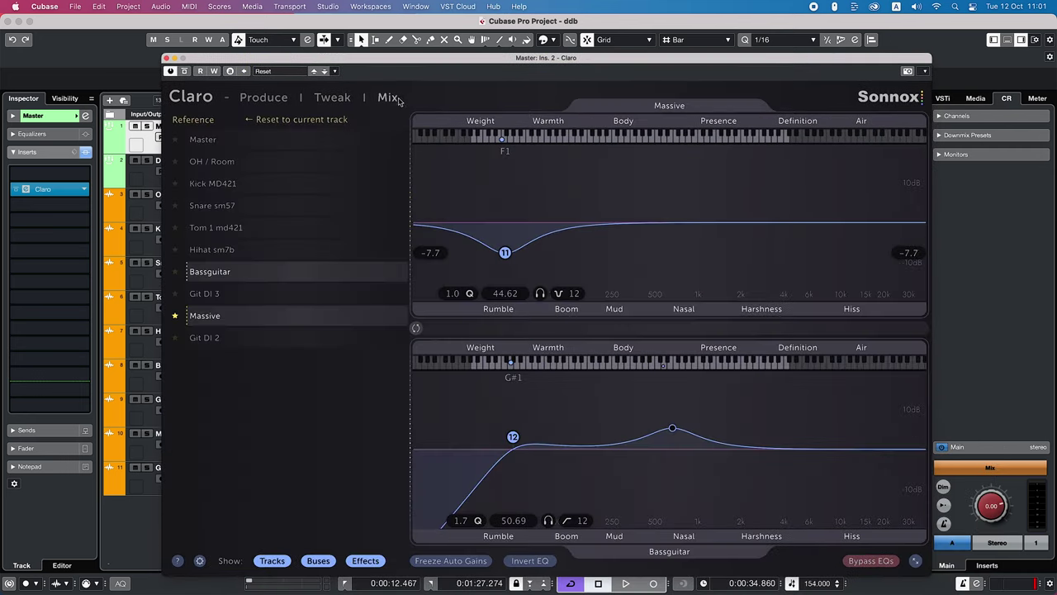
{"action": "left_click_drag", "start_coordinate": [481, 74], "coordinate": [426, 71]}
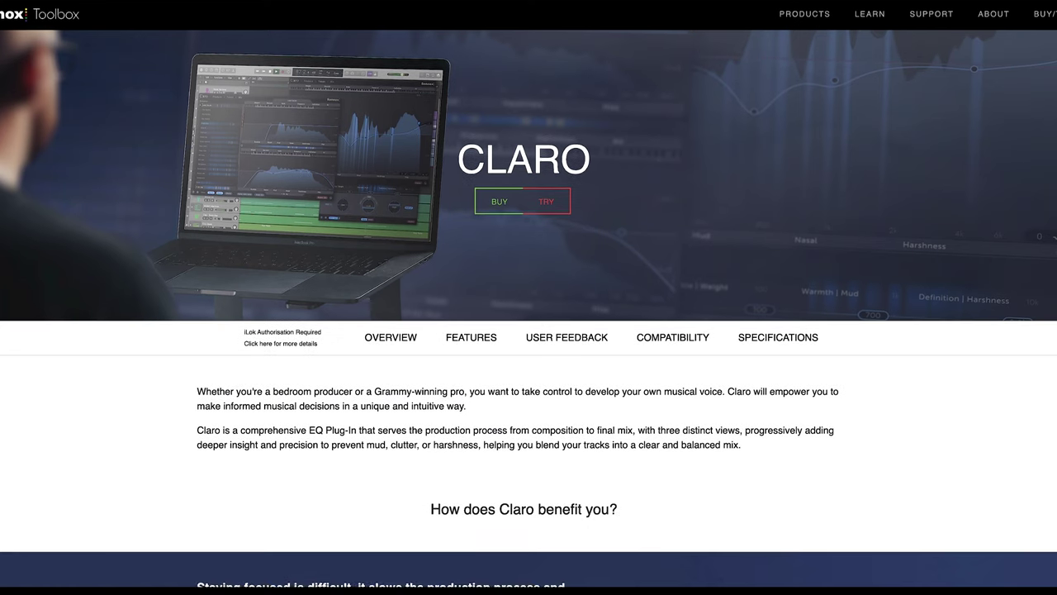
Scroll the Claro page down to the Produce - Tone, Produce - Width and Tweak write-ups.
{"action": "scroll", "coordinate": [529, 330], "scroll_direction": "down", "scroll_amount": 5}
{"action": "scroll", "coordinate": [529, 331], "scroll_direction": "down", "scroll_amount": 10}
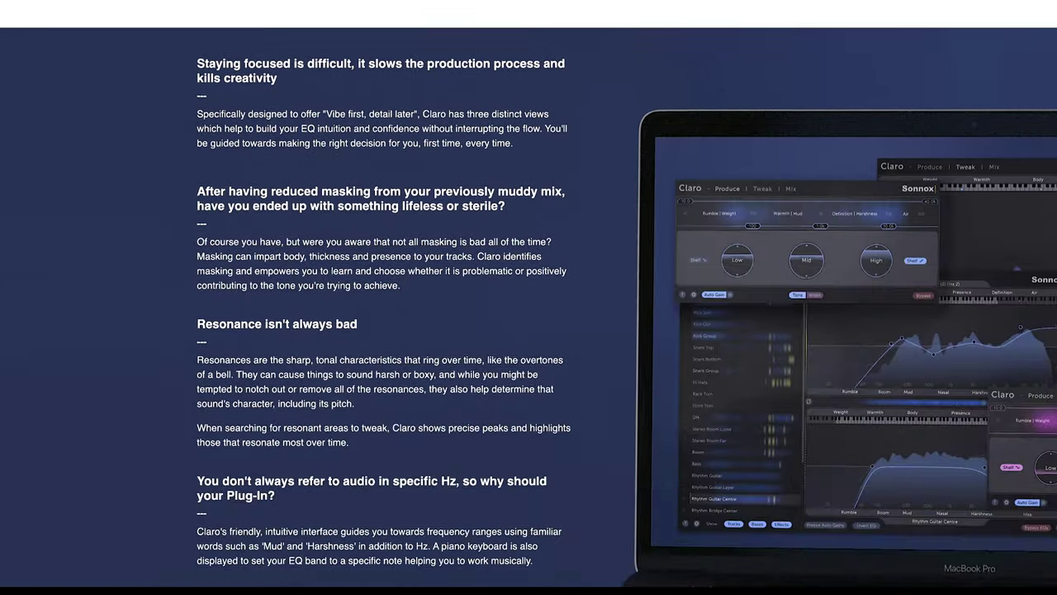
{"action": "scroll", "coordinate": [529, 330], "scroll_direction": "down", "scroll_amount": 15}
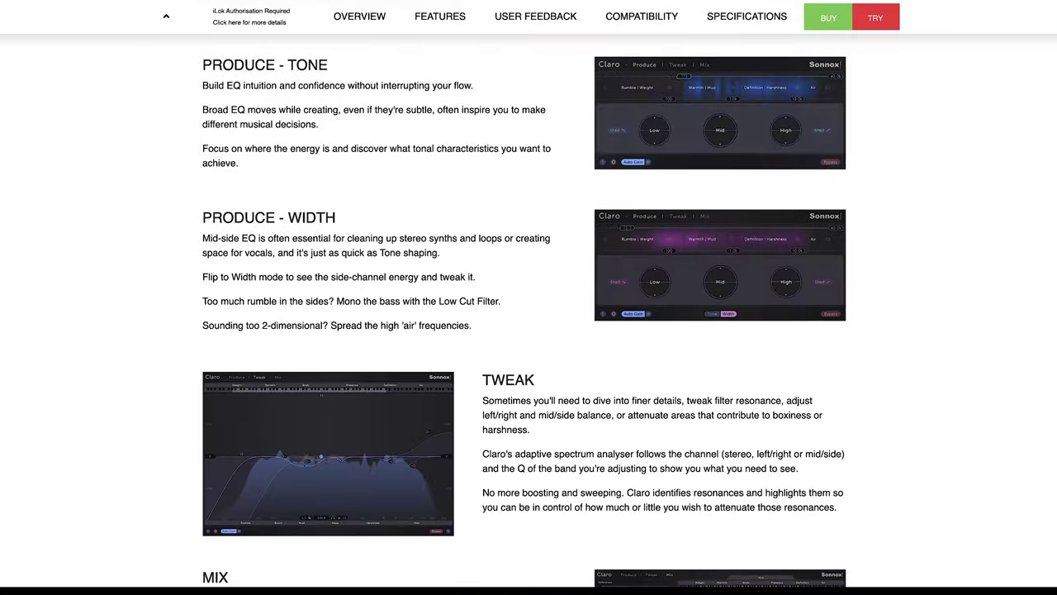